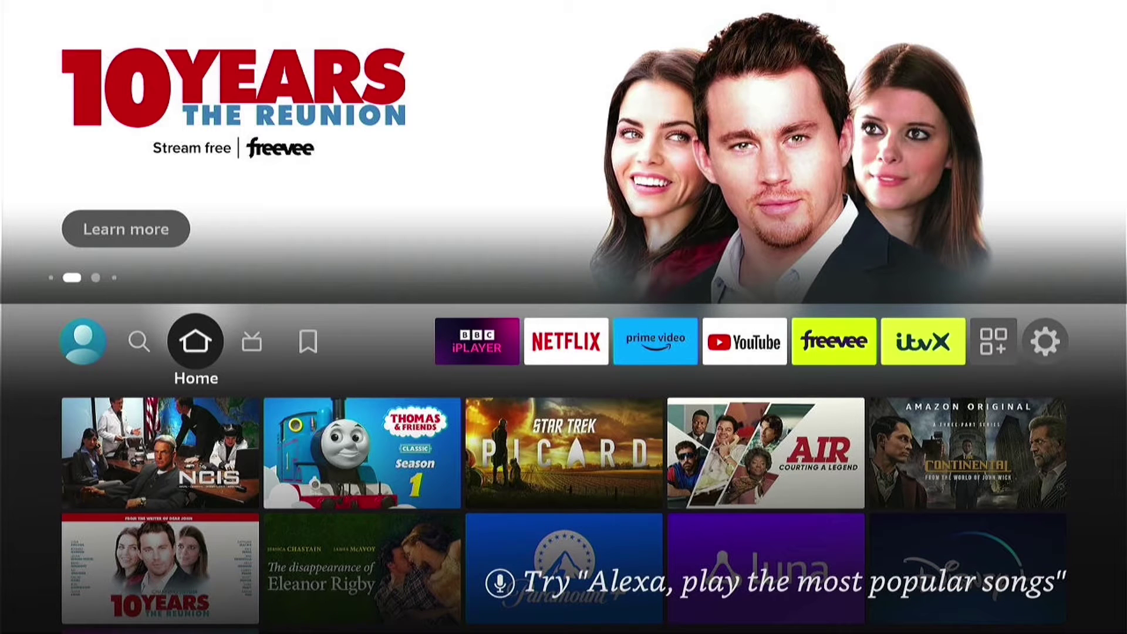
Step: Bring up the search keyboard from the Find page's search bar
key(Left)
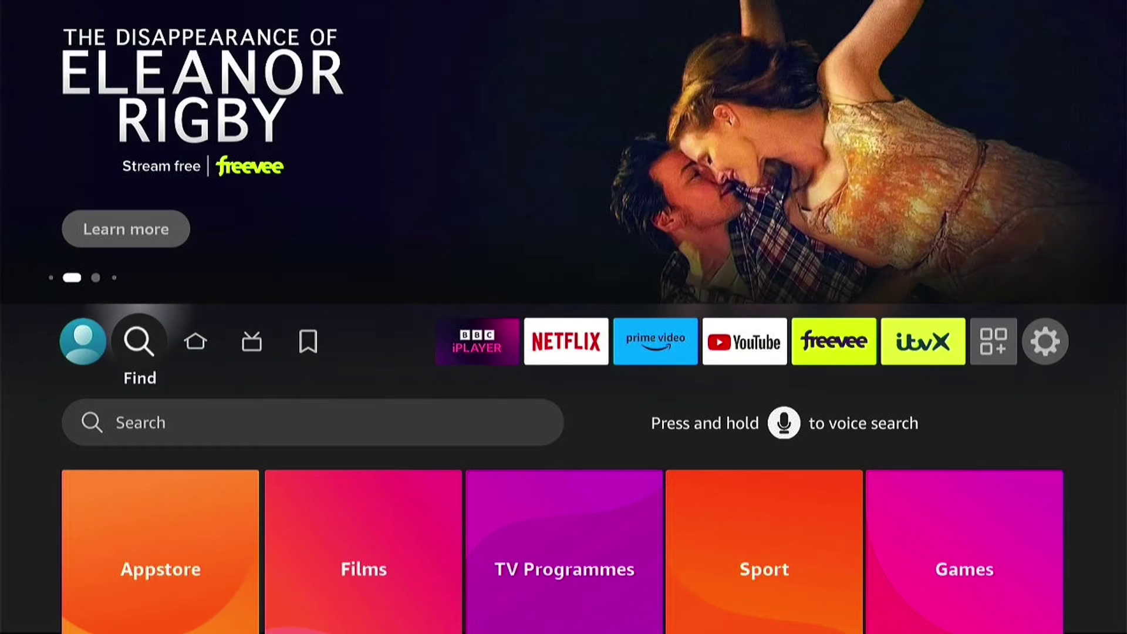
key(Down)
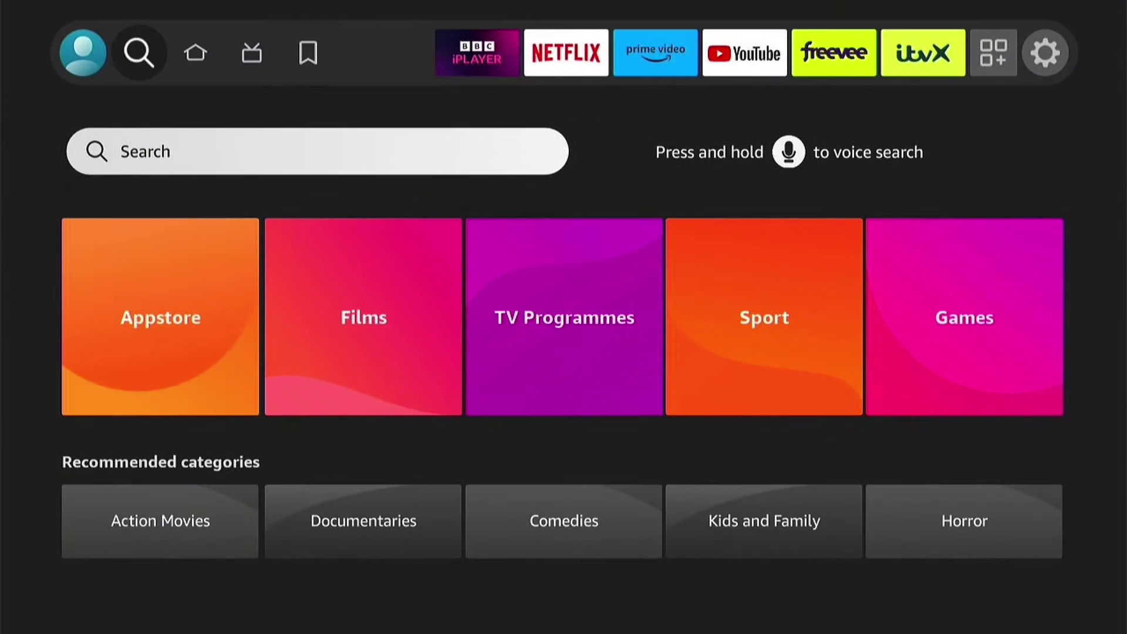
key(Return)
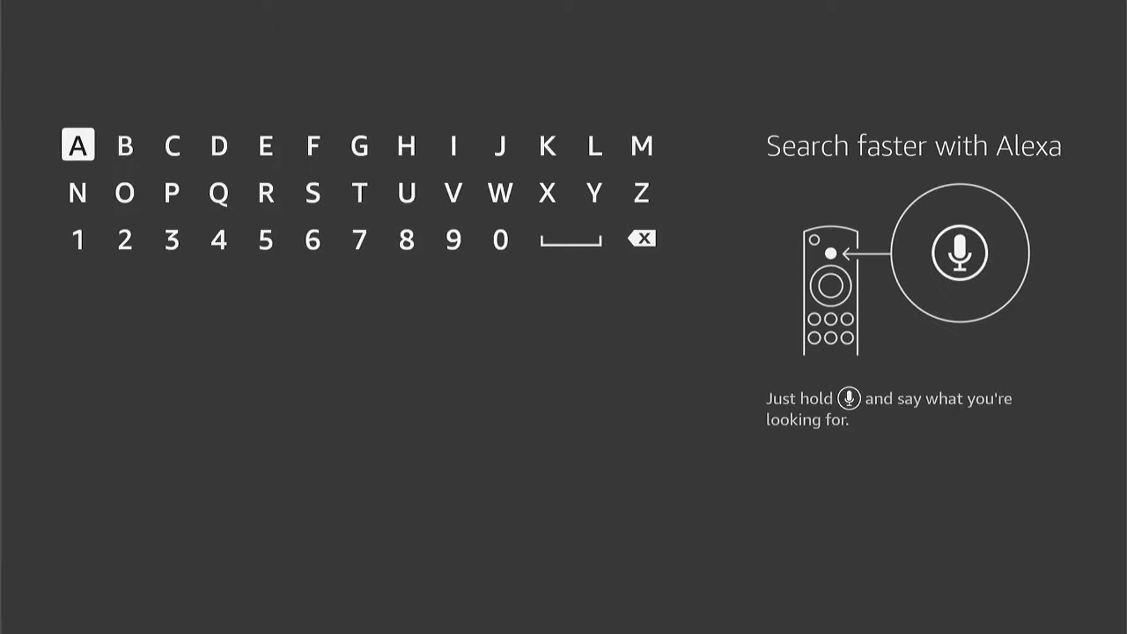
Step: Spell 'Dow' and move down to the Downloader suggestion
key(Right)
key(Right)
key(Right)
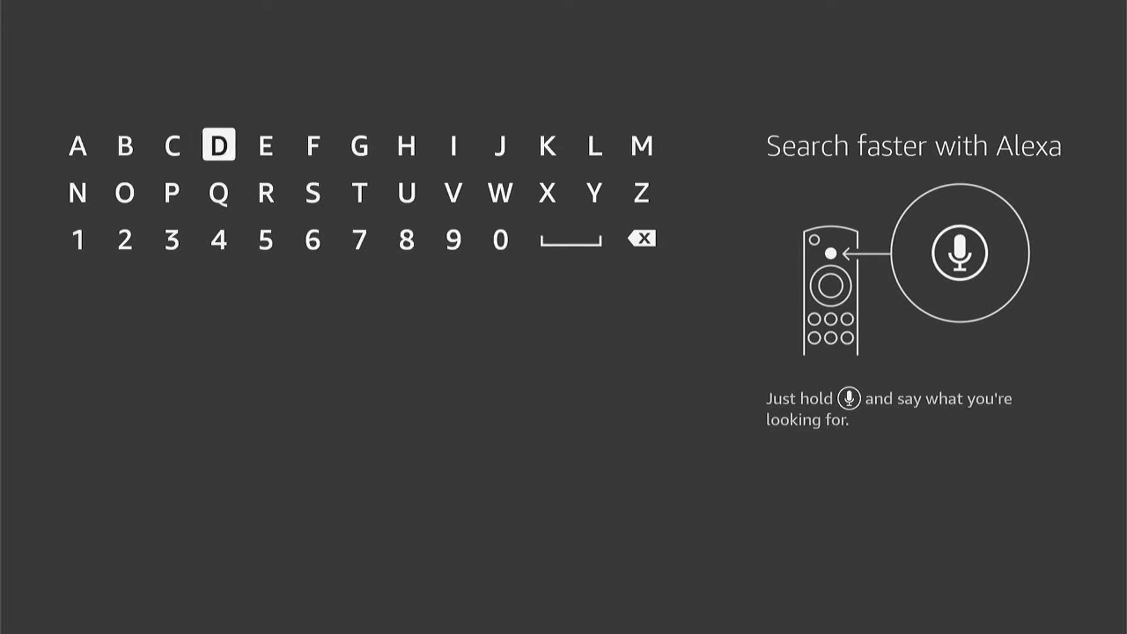
key(Return)
key(Down)
key(Down)
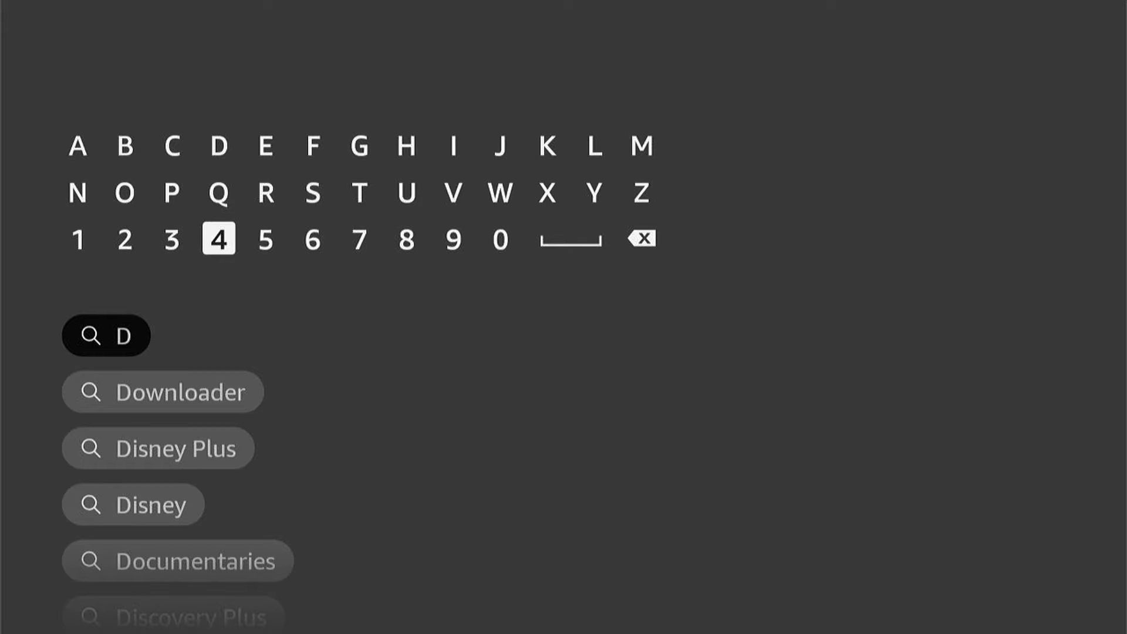
key(Up)
key(Left)
key(Left)
key(Return)
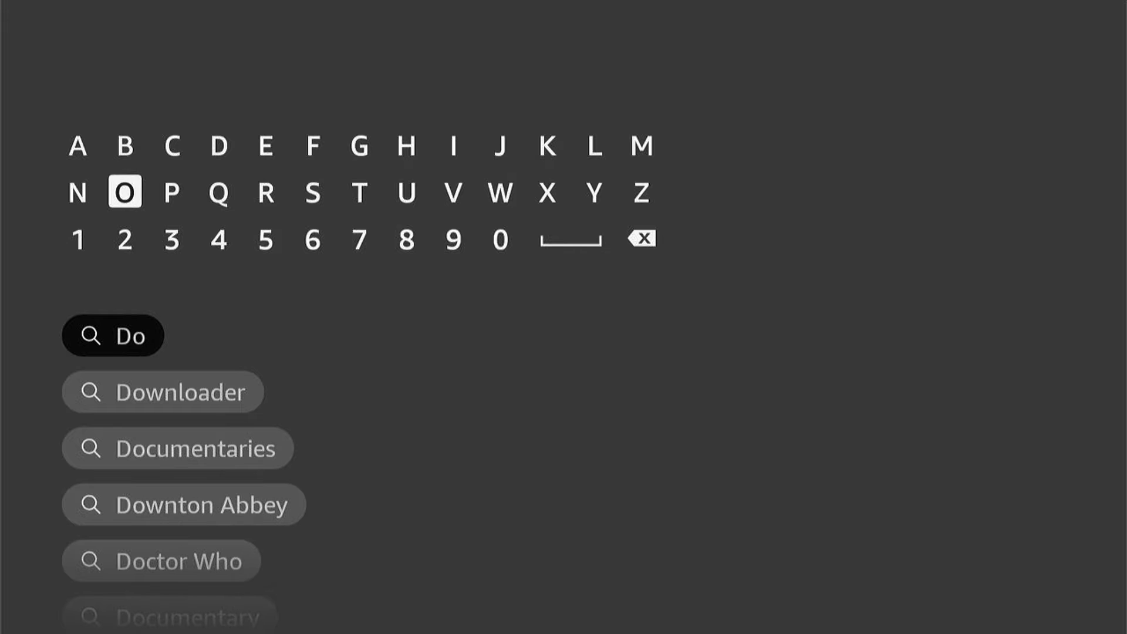
key(Right)
key(Right)
key(Right)
key(Right)
key(Right)
key(Right)
key(Right)
key(Right)
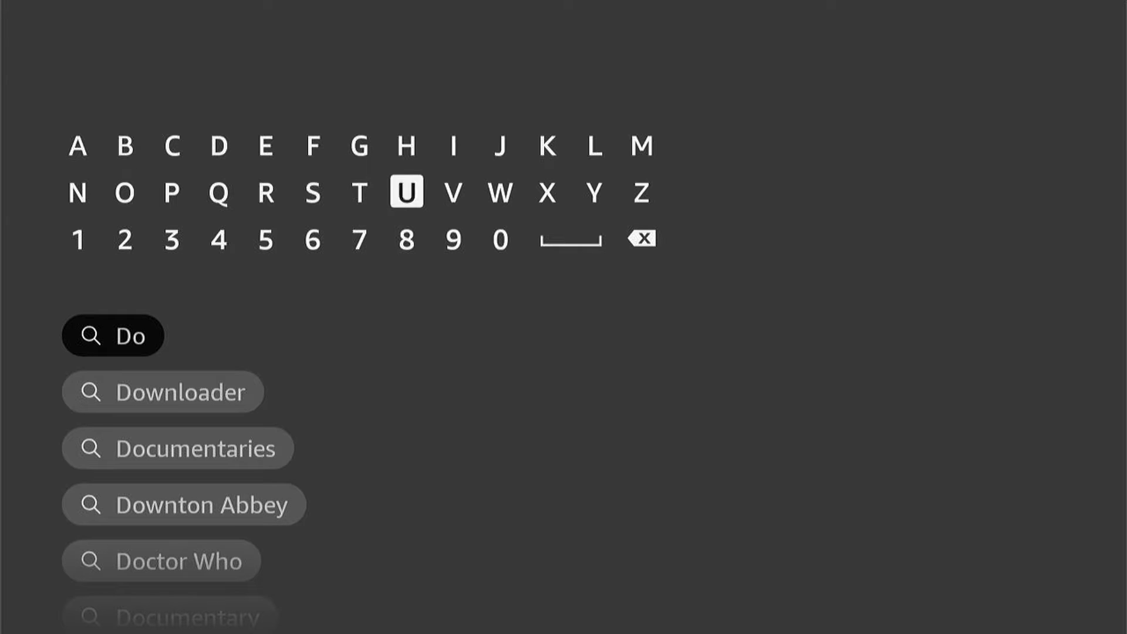
key(Return)
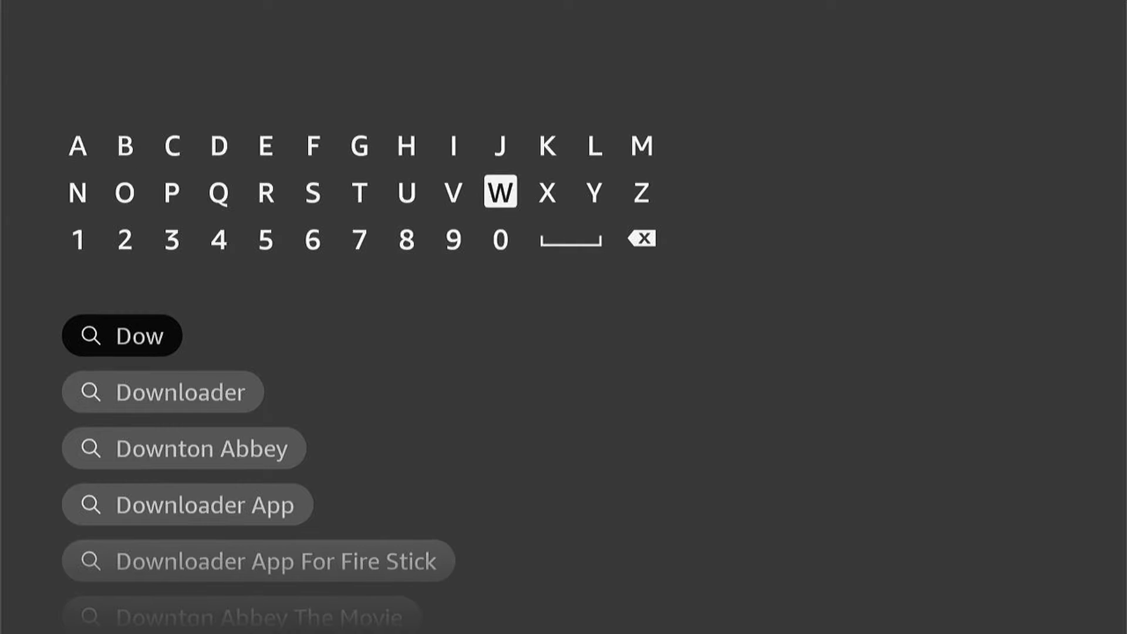
key(Down)
key(Down)
key(Down)
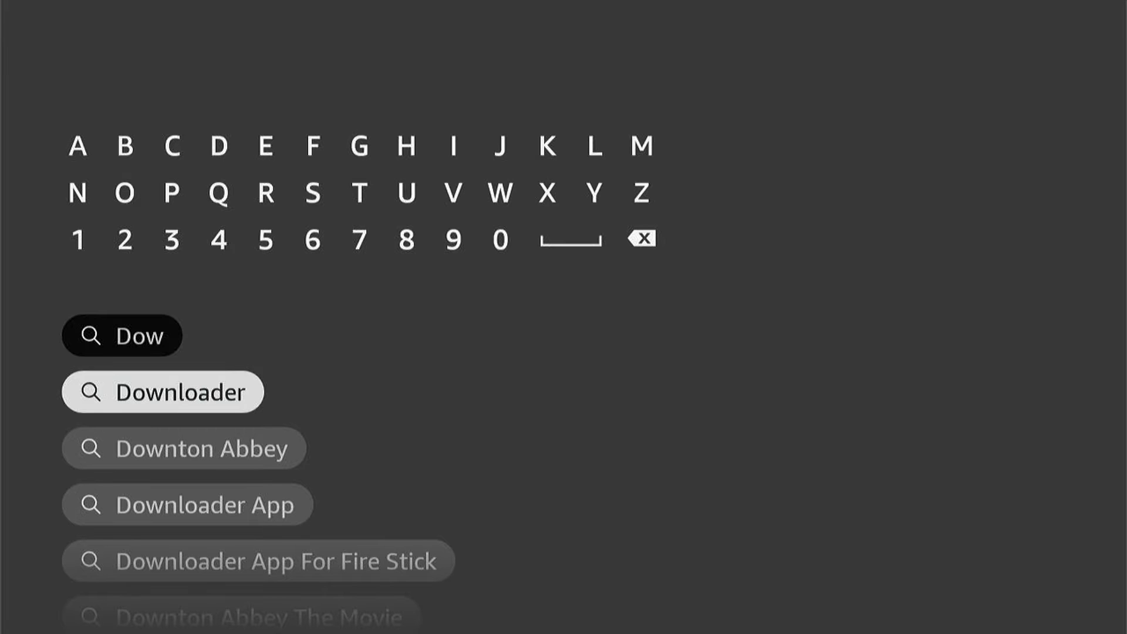
Step: Get the Downloader app by AFTVnews.com from the suggestion and dismiss the 'You got an app!' notice
key(Return)
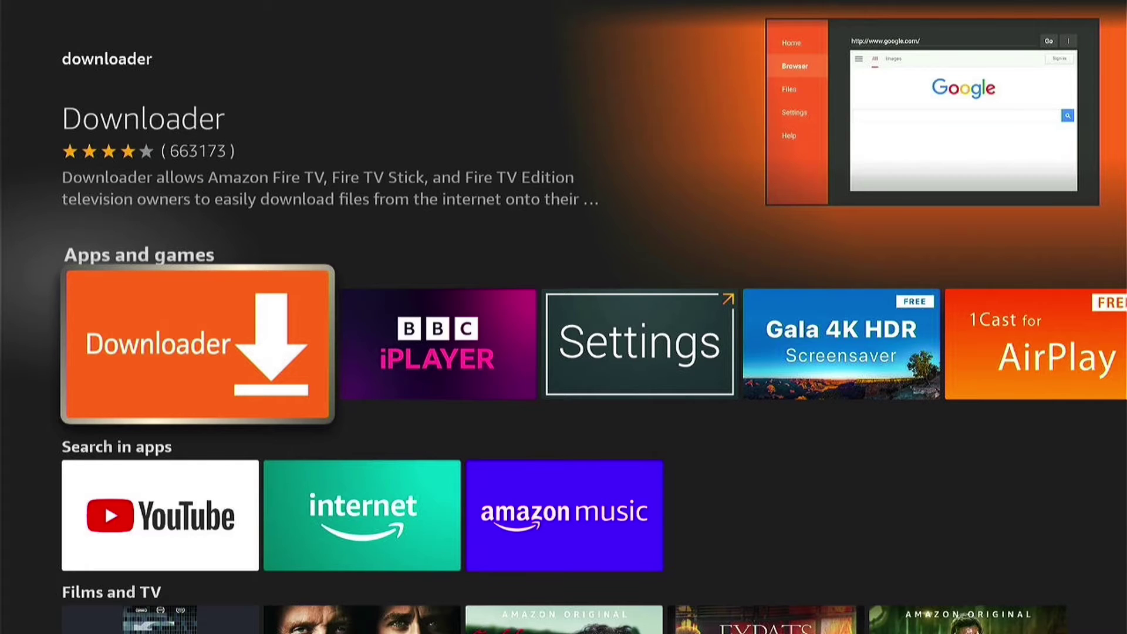
key(Return)
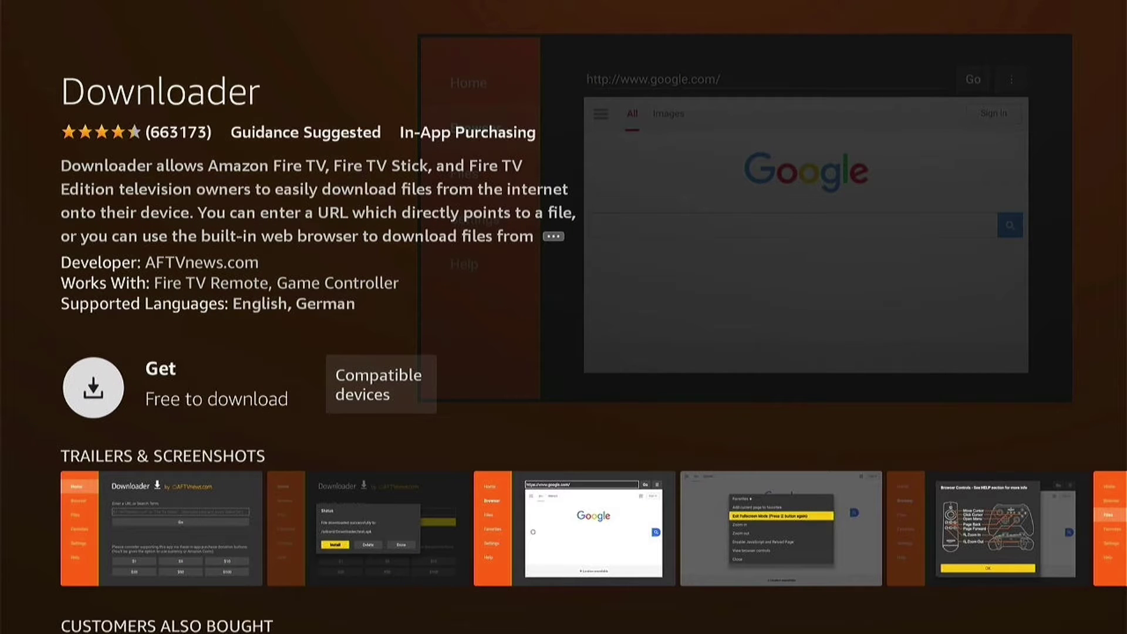
key(Return)
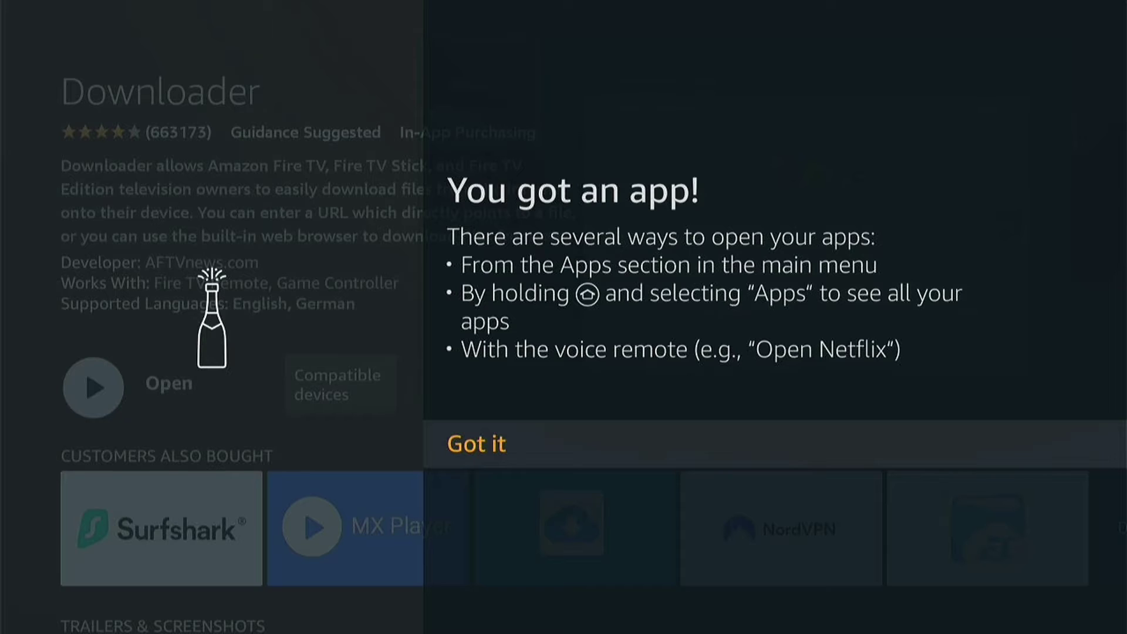
key(Return)
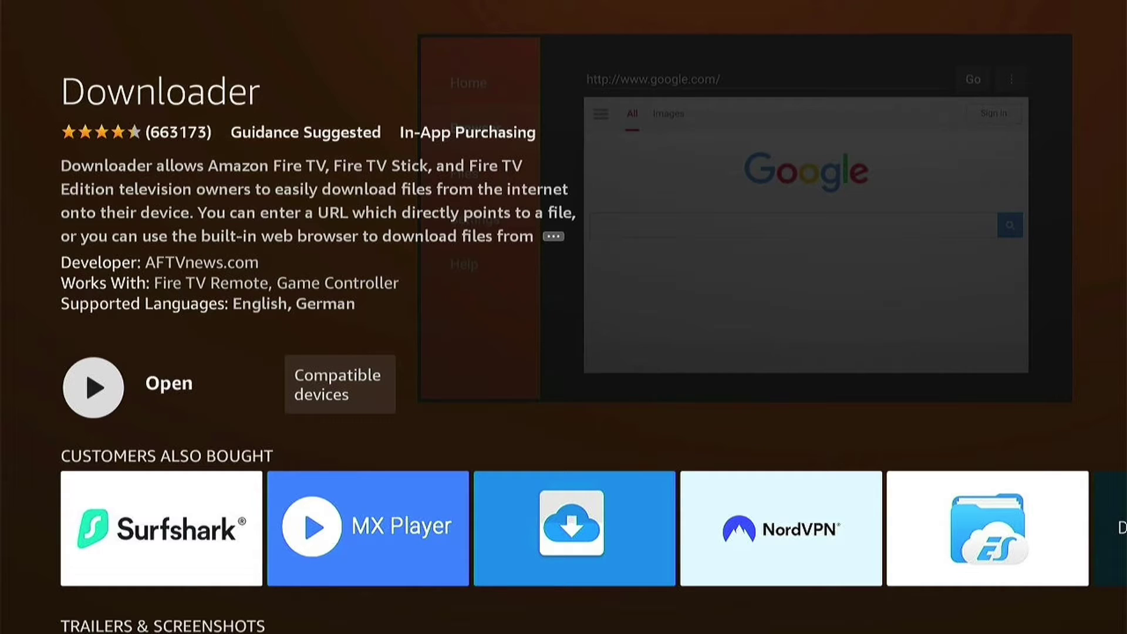
Step: Go Home and open Settings > My Fire TV > About
key(Home)
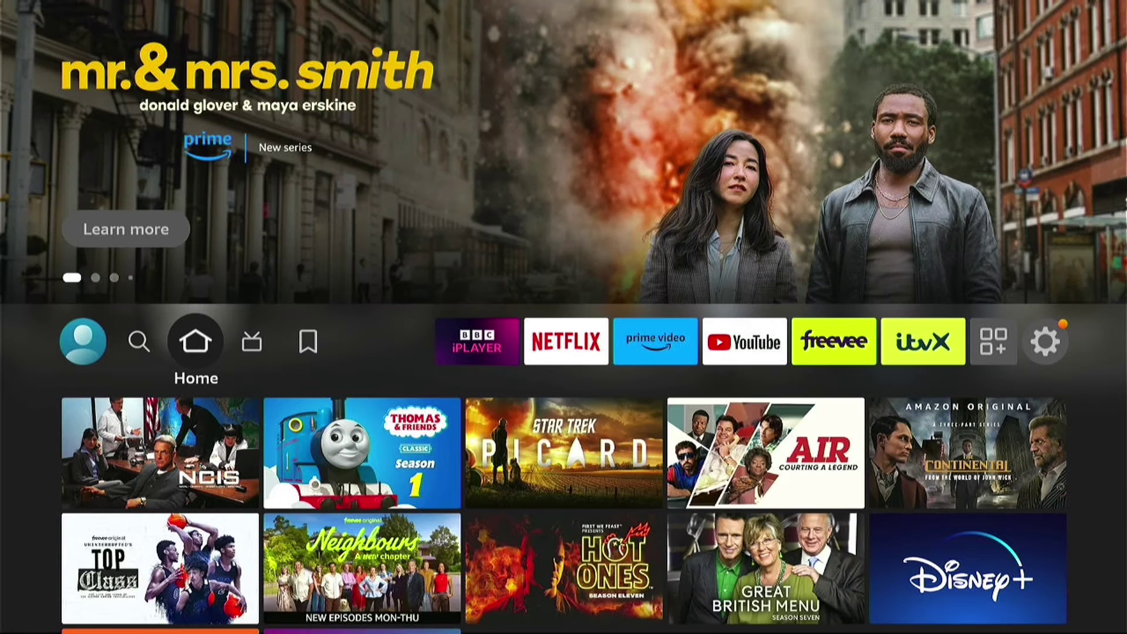
key(Right)
key(Right)
key(Right)
key(Right)
key(Right)
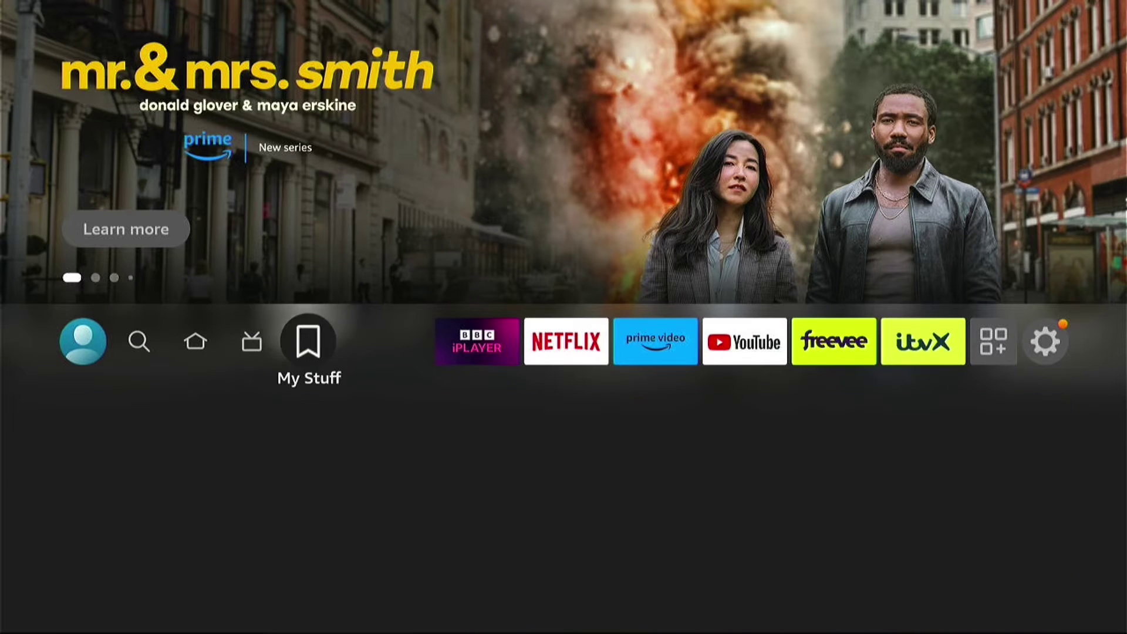
key(Right)
key(Right)
key(Right)
key(Right)
key(Right)
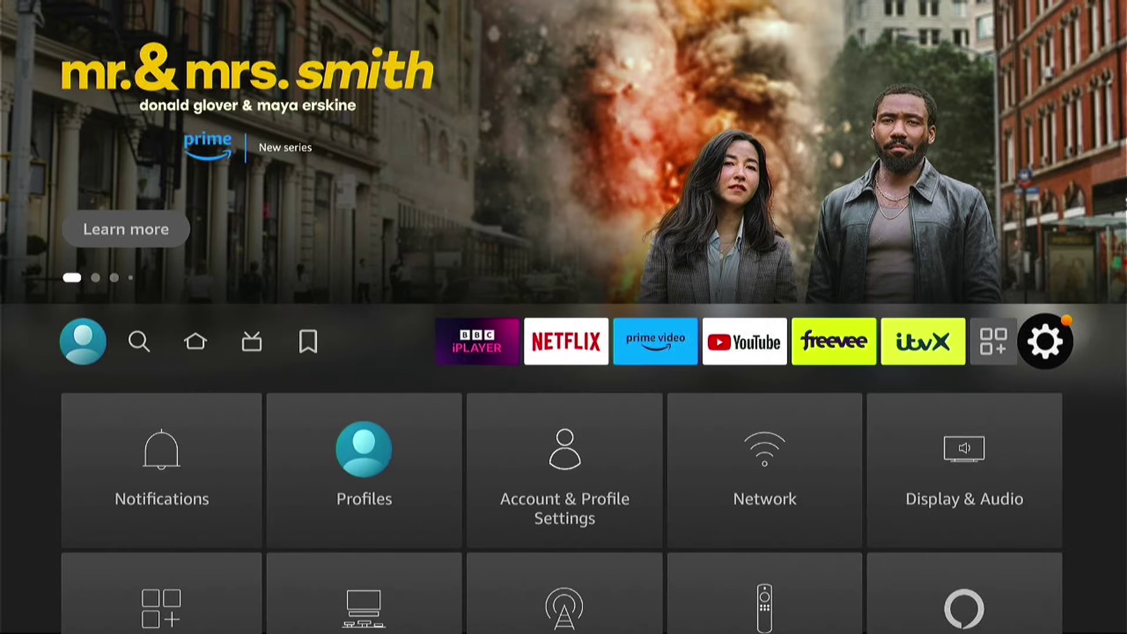
key(Down)
key(Down)
key(Down)
key(Right)
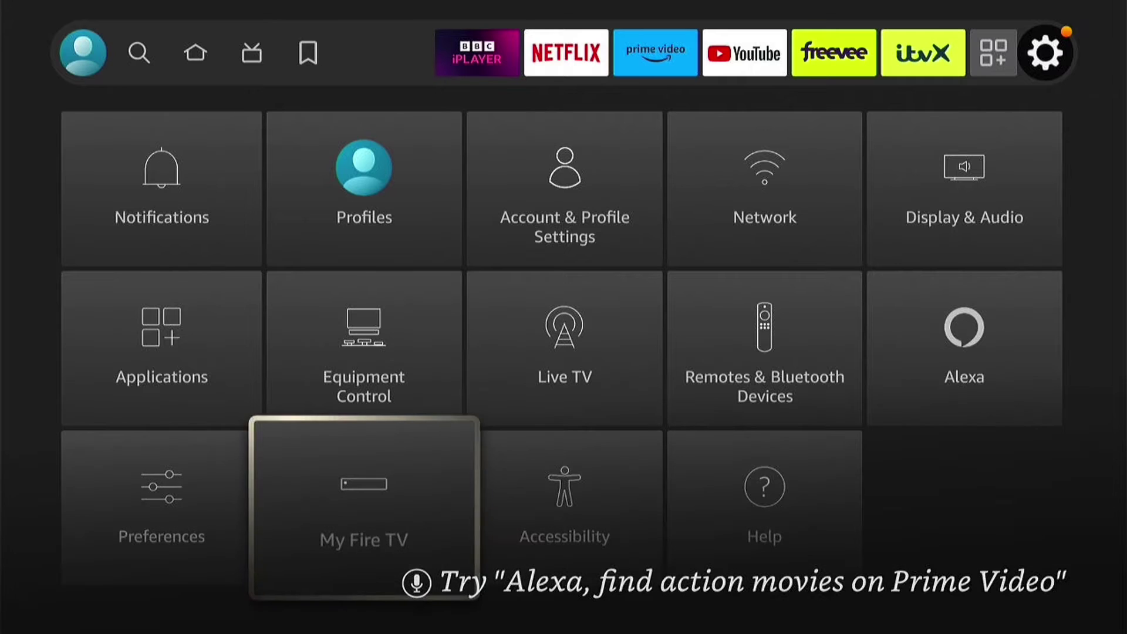
key(Return)
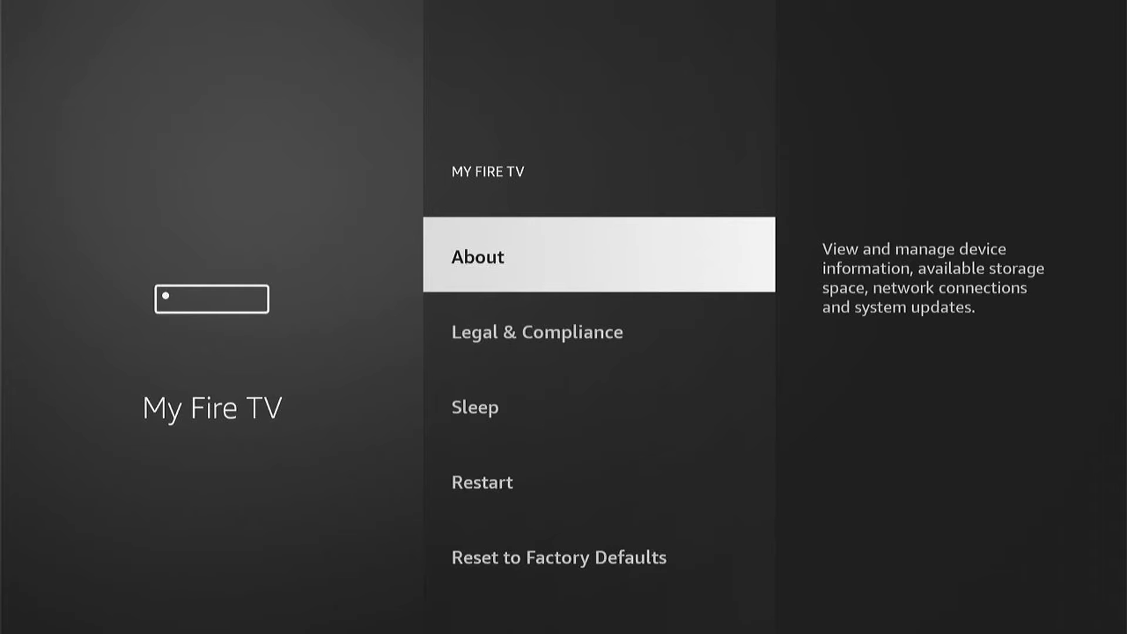
key(Return)
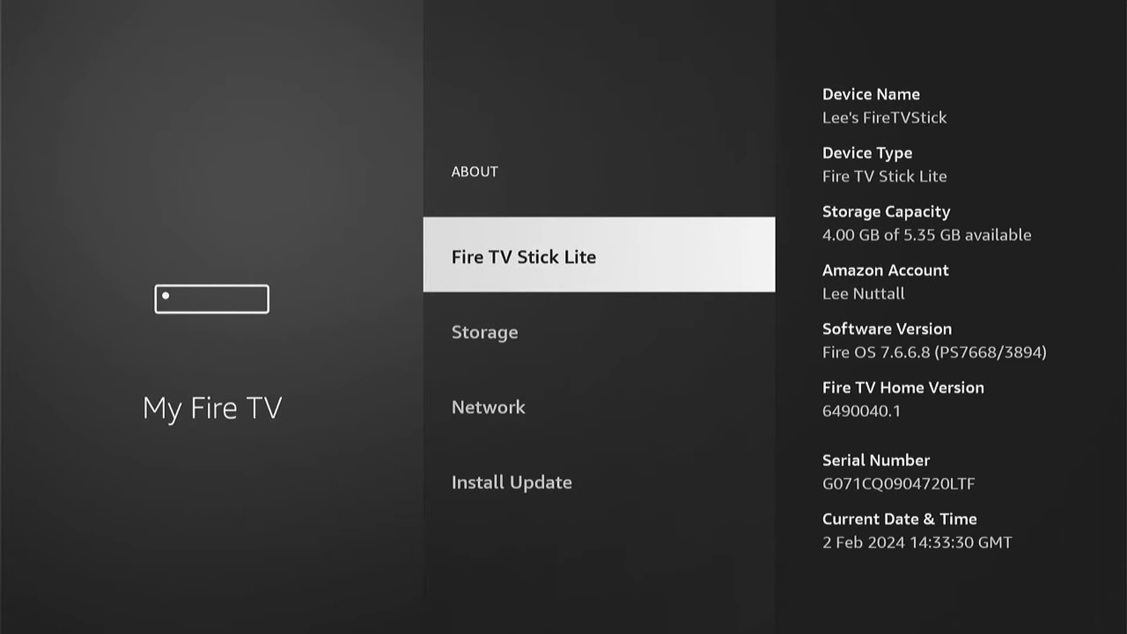
Step: Select Fire TV Stick Lite repeatedly to unlock developer mode, then back out to My Fire TV
key(Return)
key(Return)
key(Return)
key(Return)
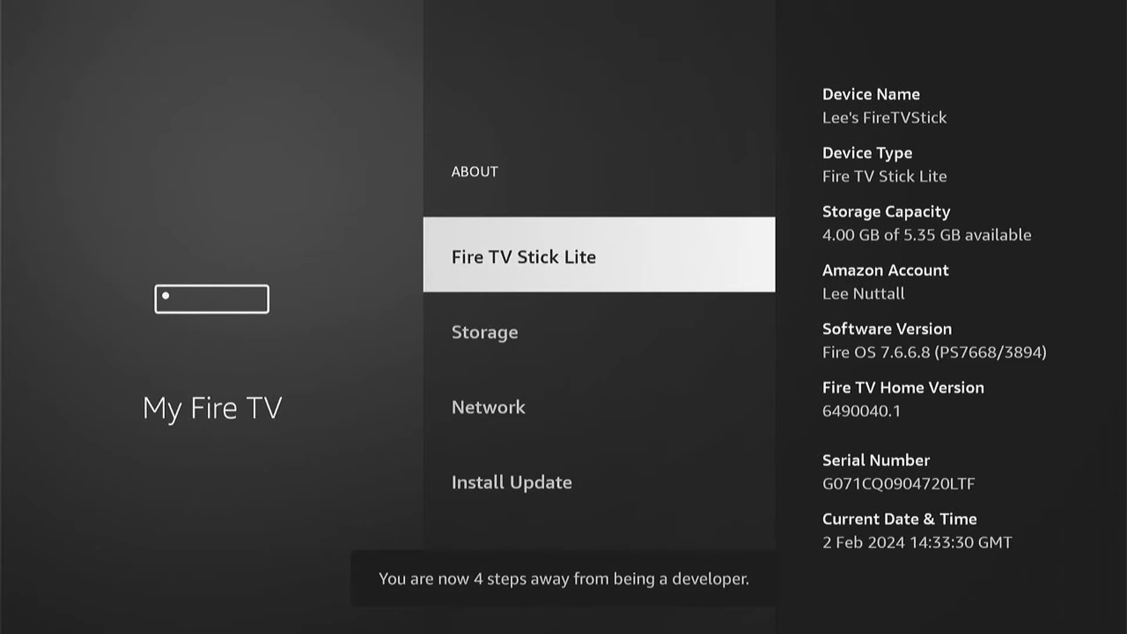
key(Return)
key(Return)
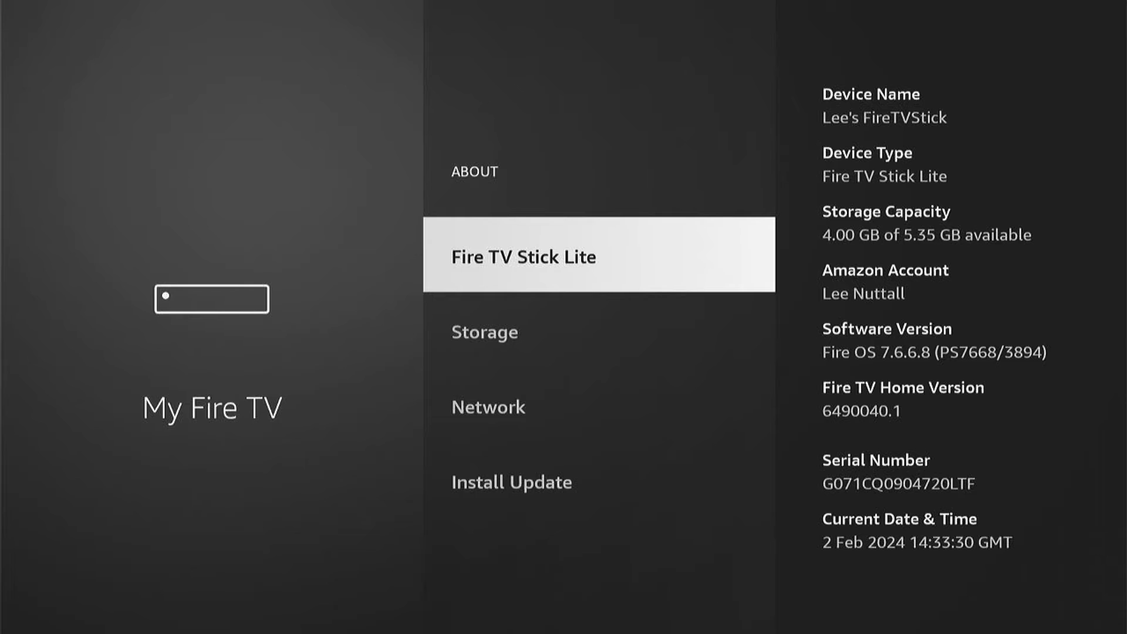
key(Escape)
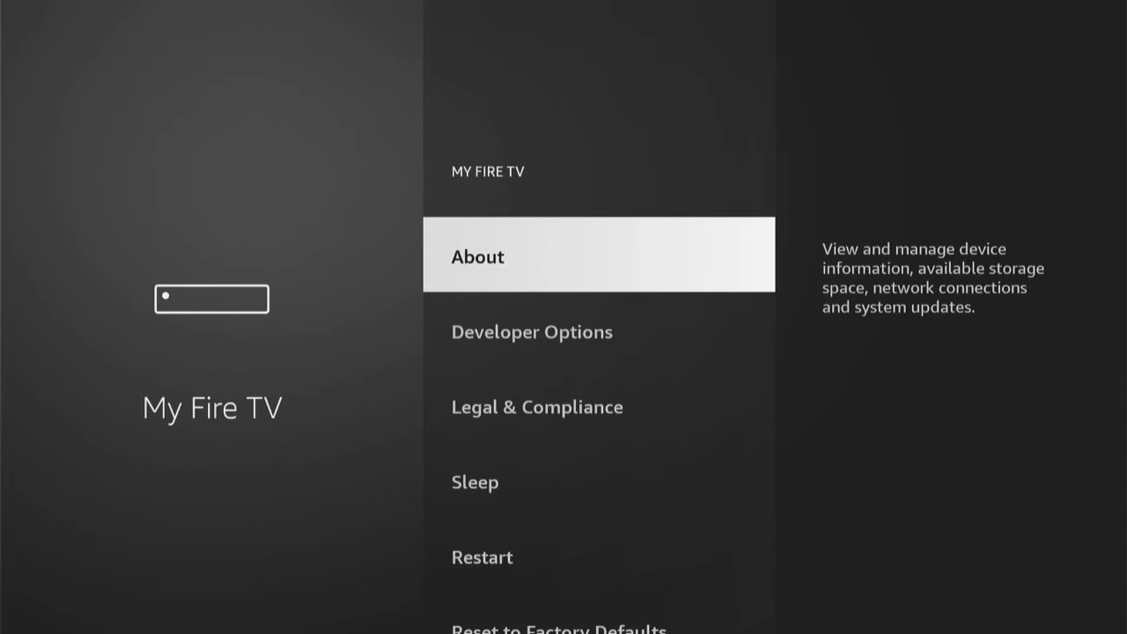
Step: Turn on ADB Debugging in Developer Options
key(Down)
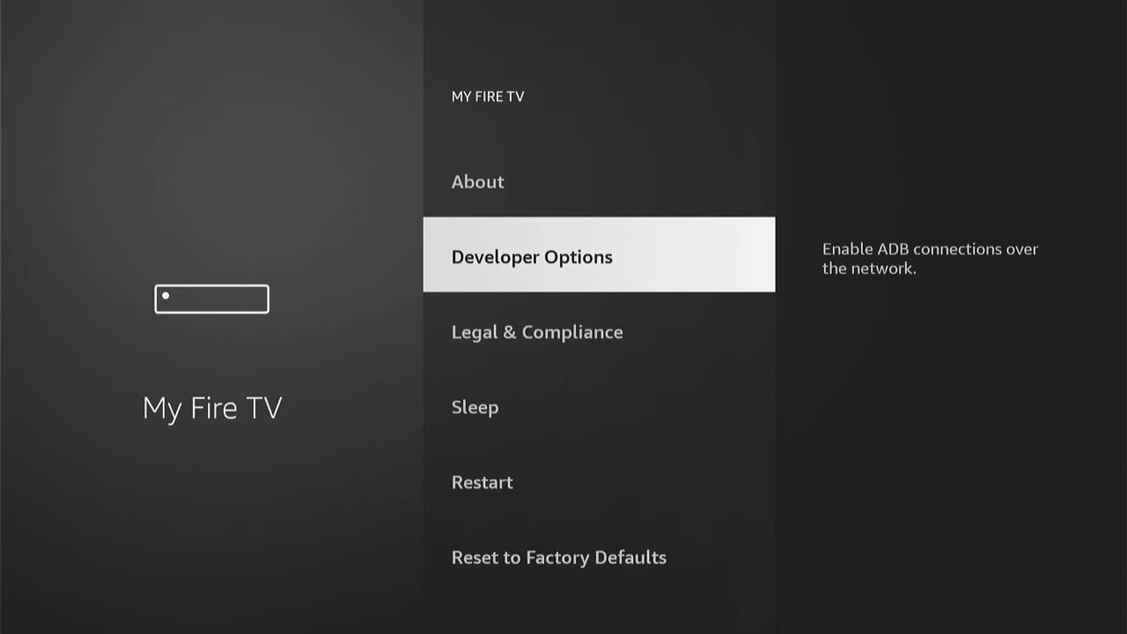
key(Return)
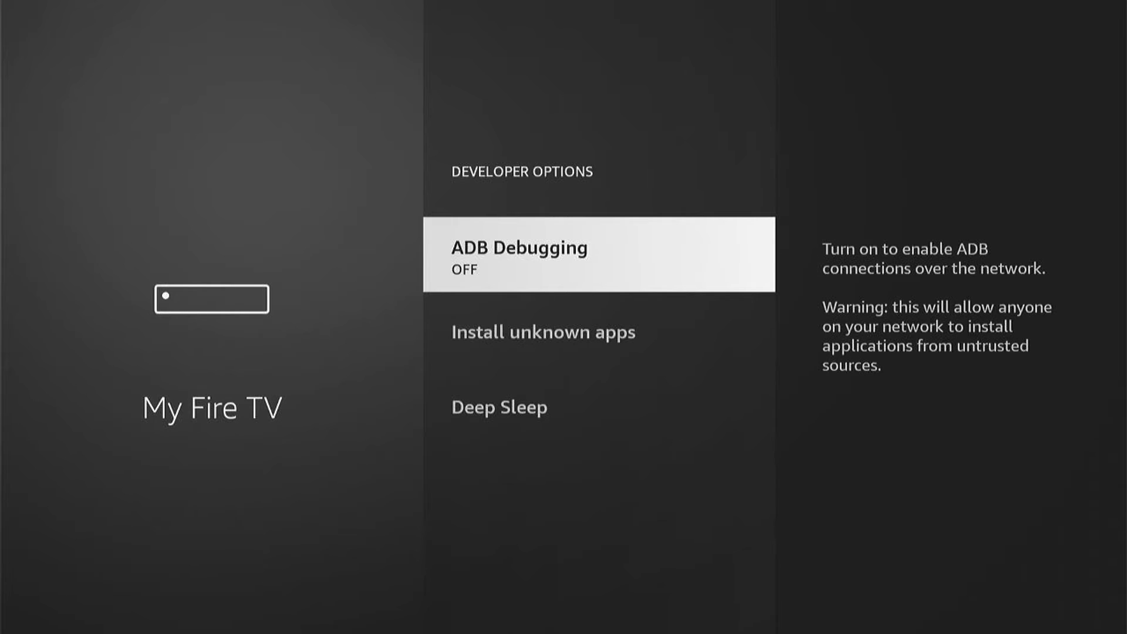
key(Return)
Step: Allow Downloader under Install unknown apps
key(Down)
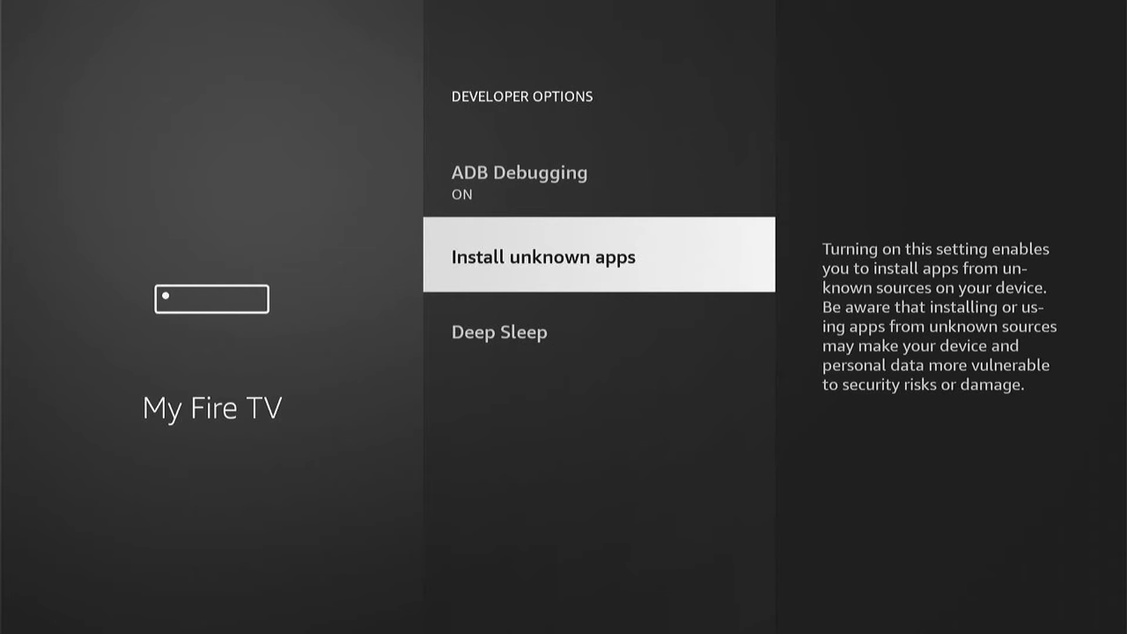
key(Return)
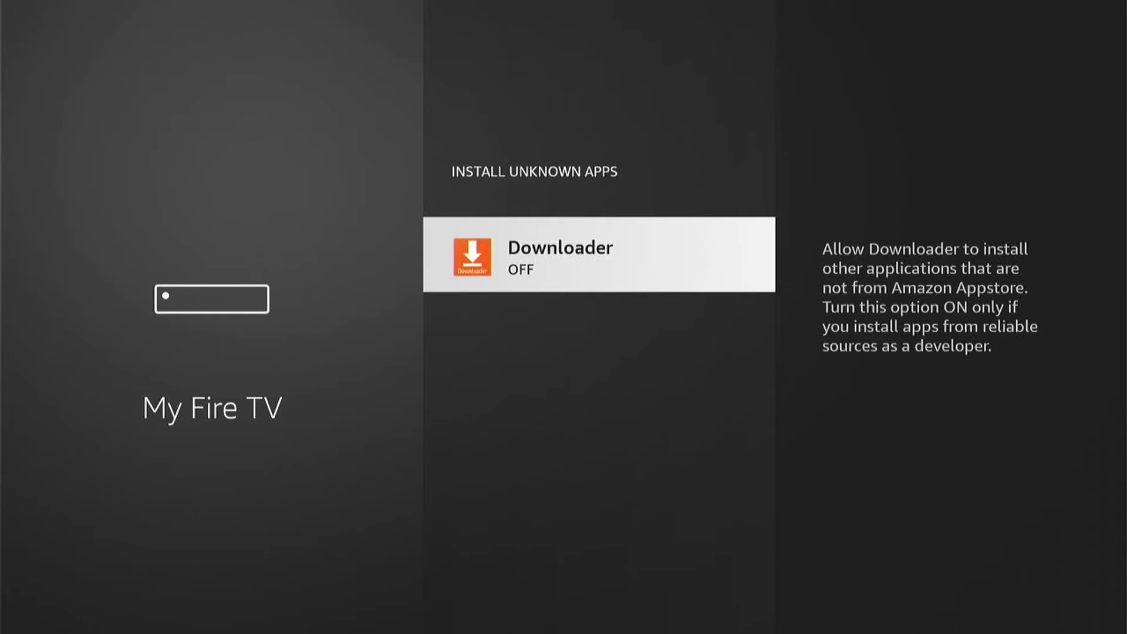
key(Return)
Step: Launch Downloader from home, allow file access, and close the Quick Start Guide
key(Home)
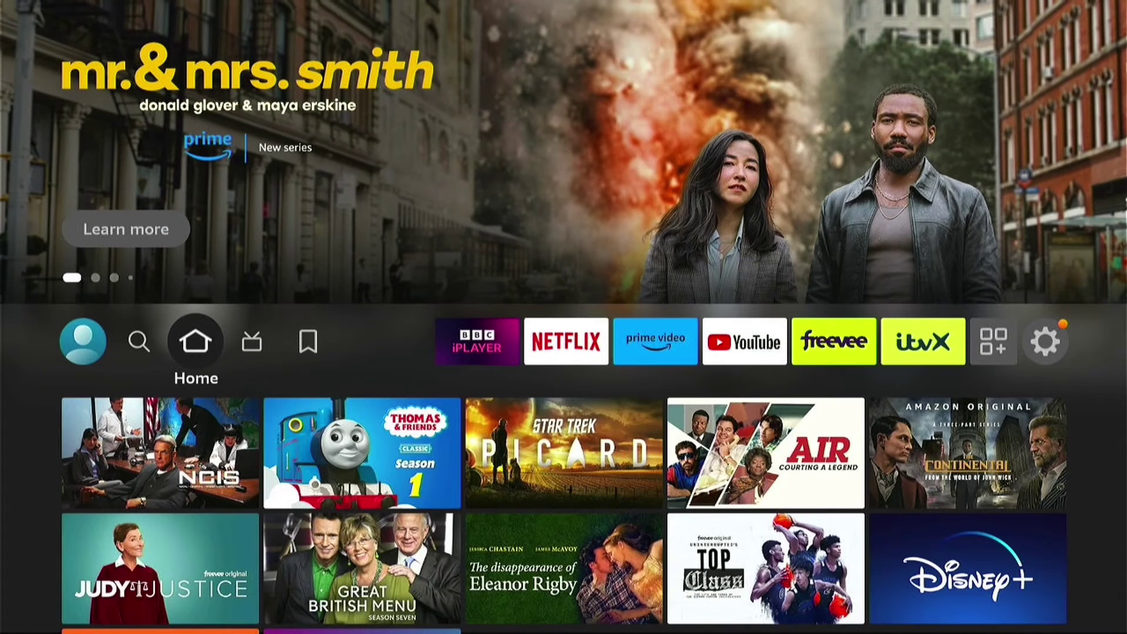
key(Down)
key(Down)
key(Down)
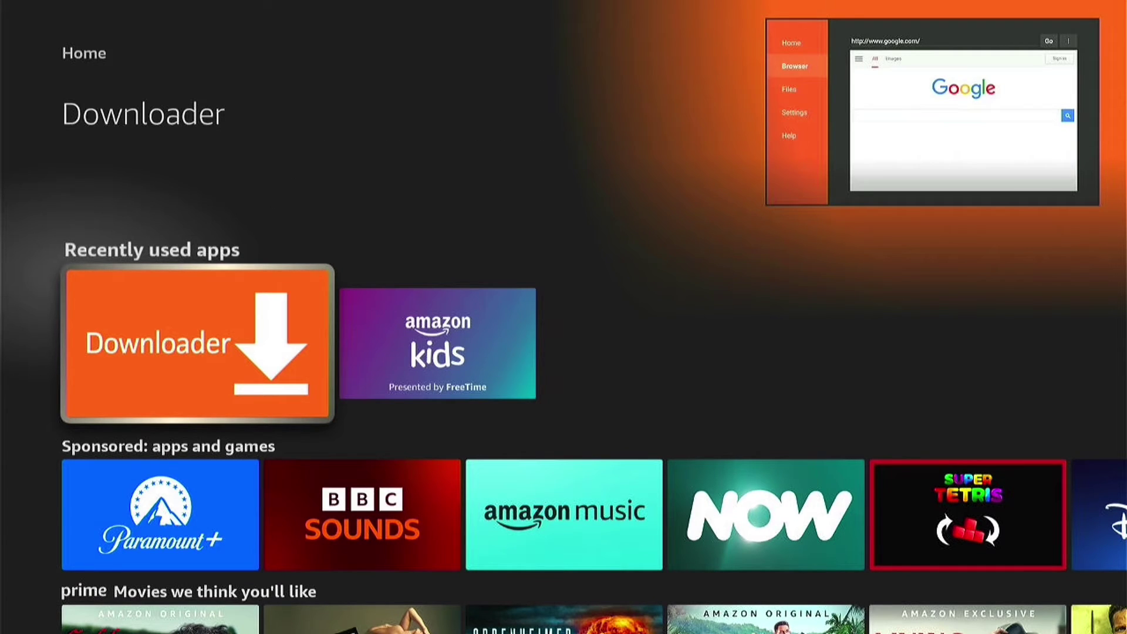
key(Return)
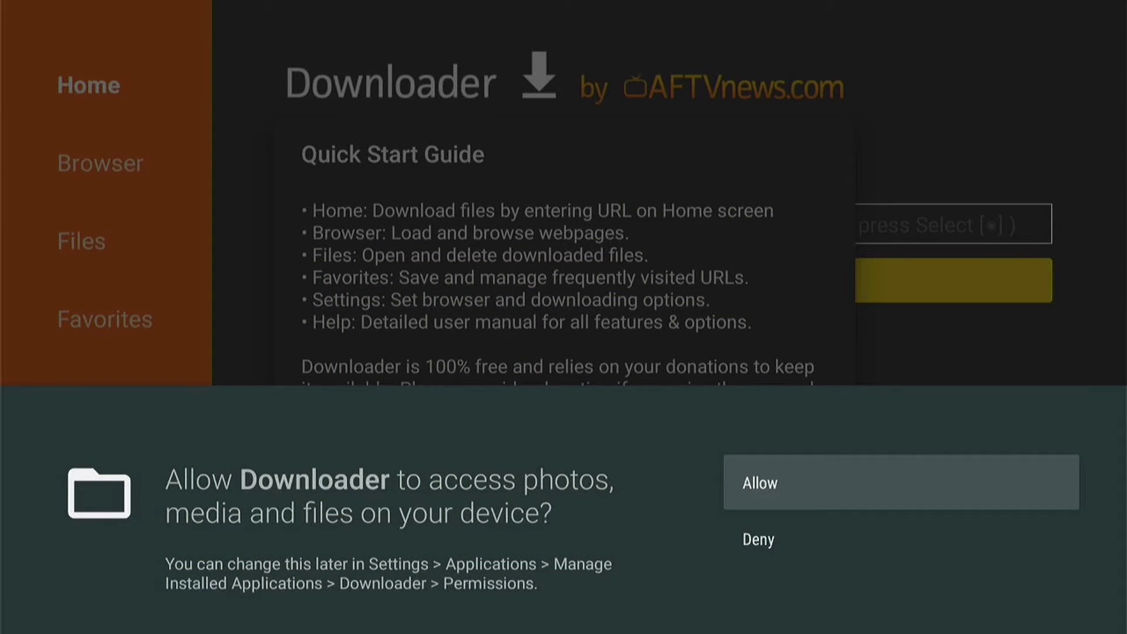
key(Return)
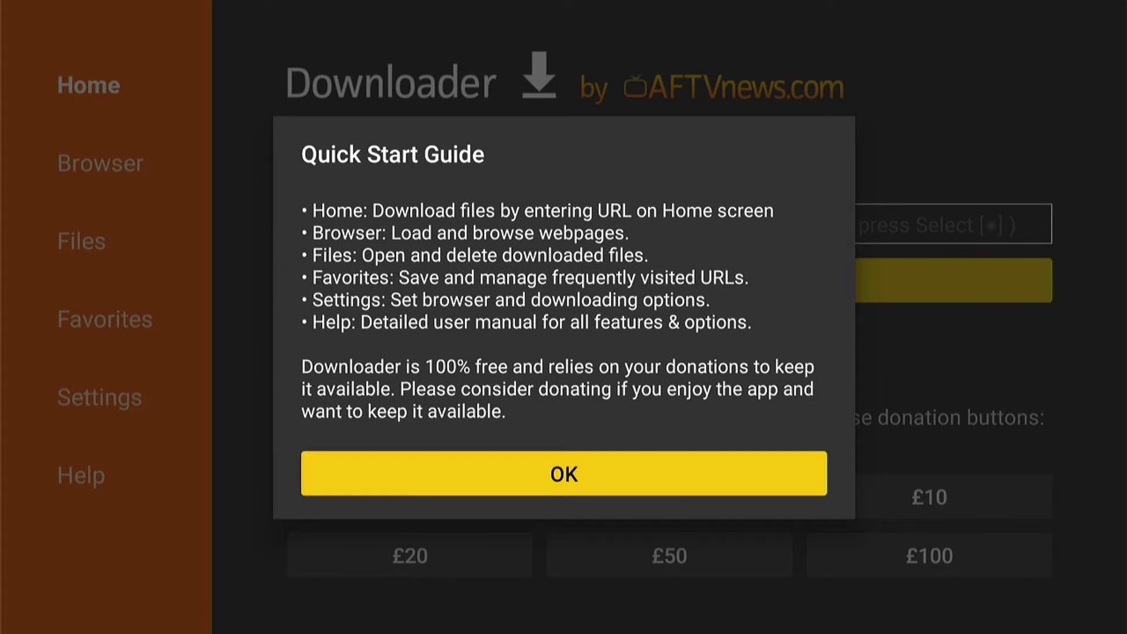
key(Return)
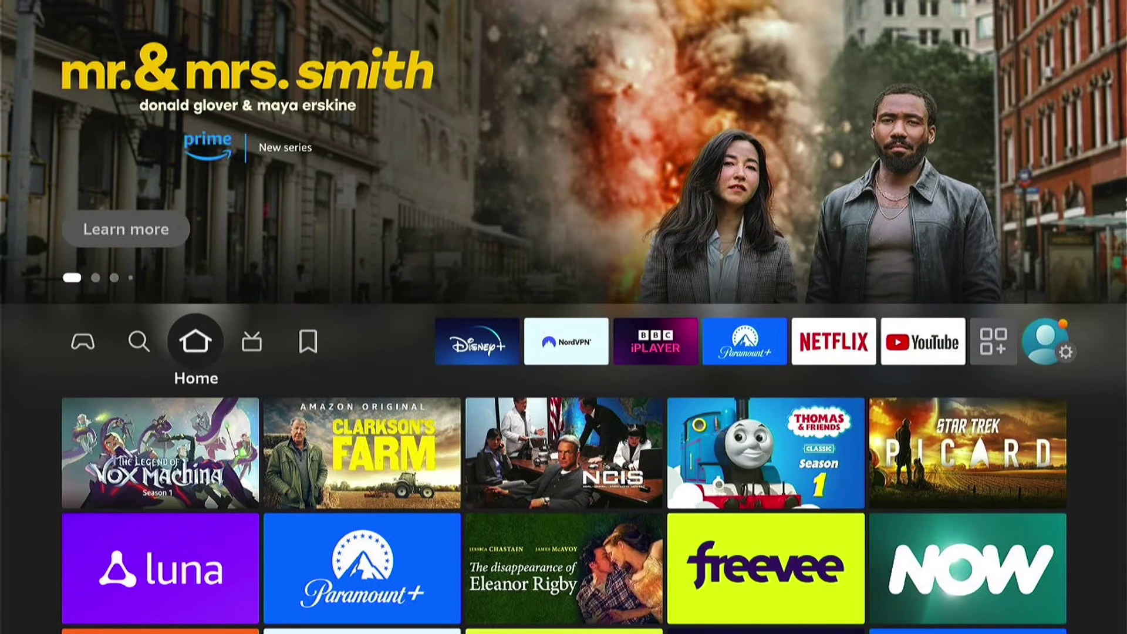
Step: Launch NordVPN and browse the quick-connect servers, from United States to Germany and back
key(Right)
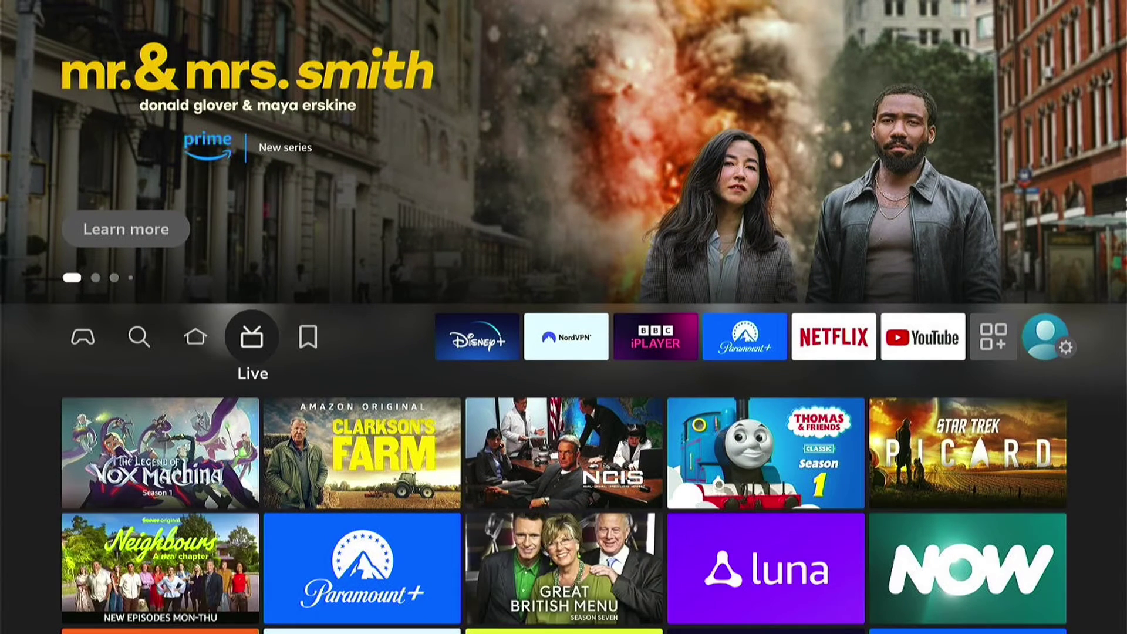
key(Right)
key(Right)
key(Right)
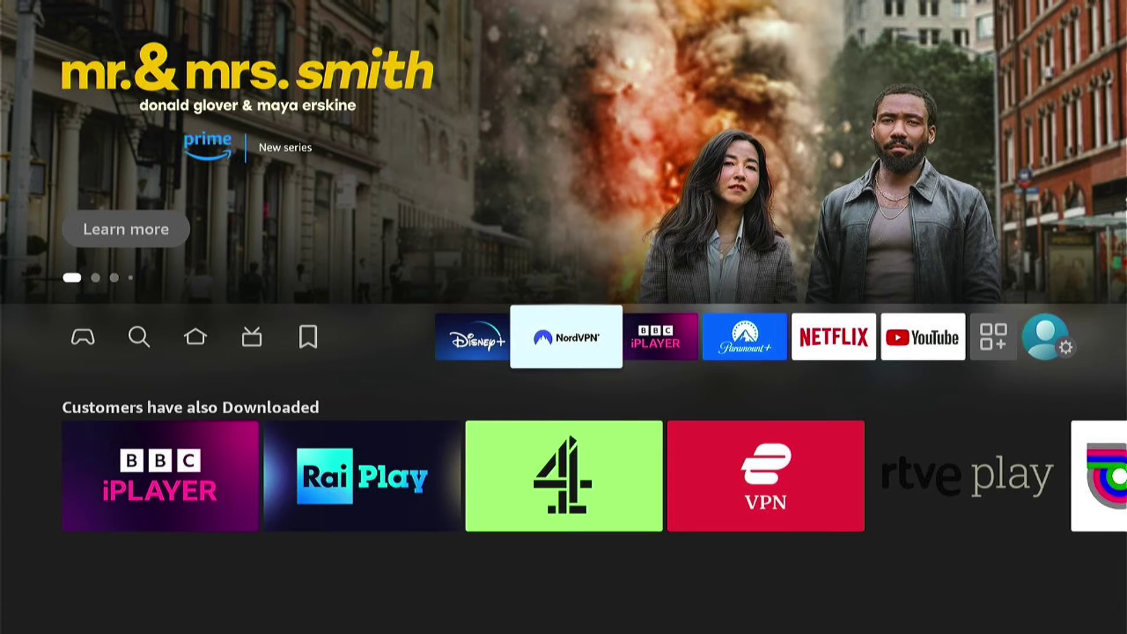
key(Return)
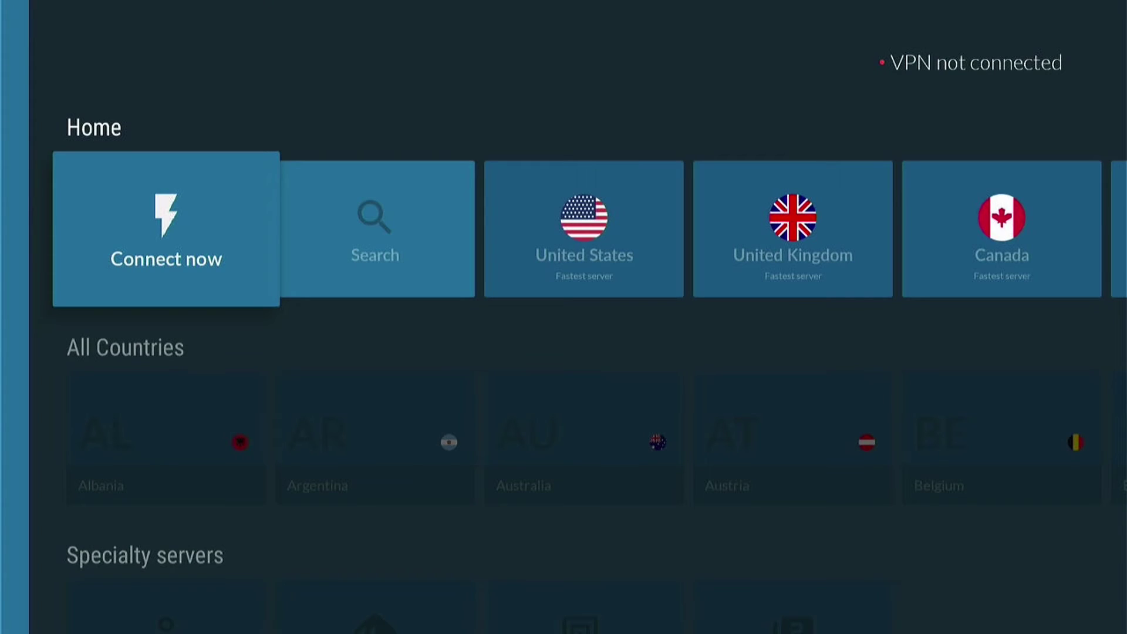
key(Right)
key(Right)
key(Right)
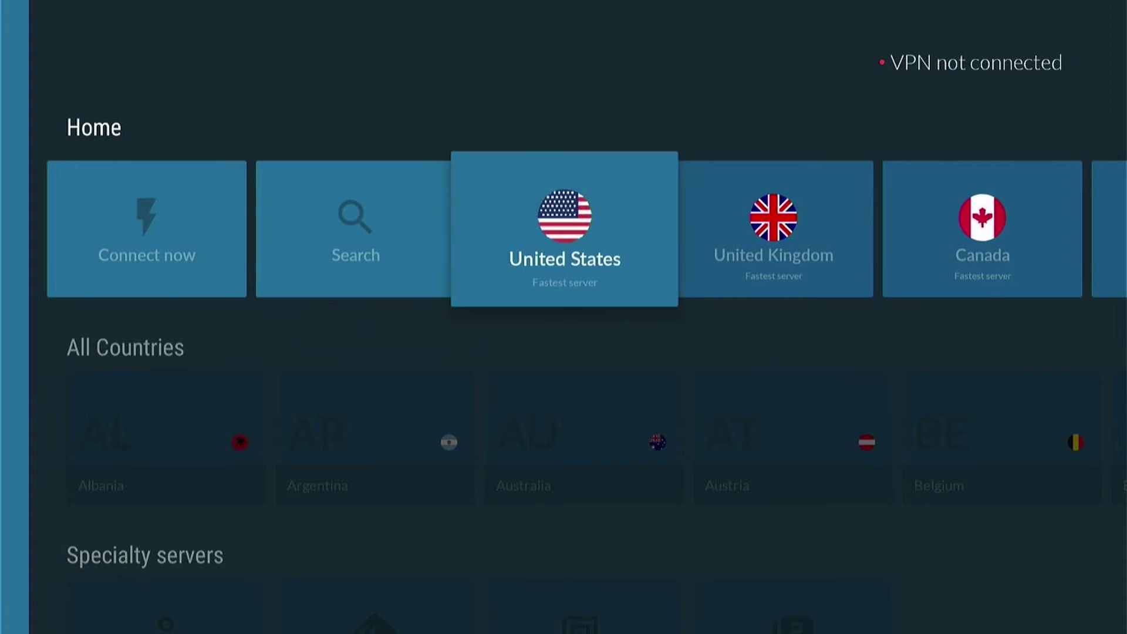
key(Right)
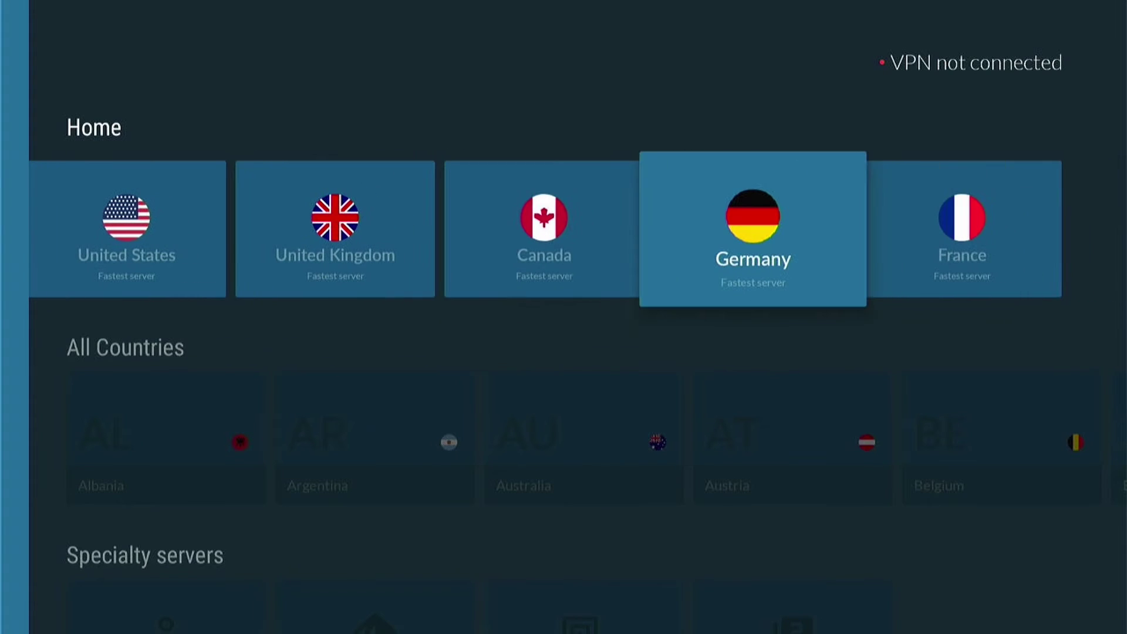
key(Left)
key(Left)
key(Left)
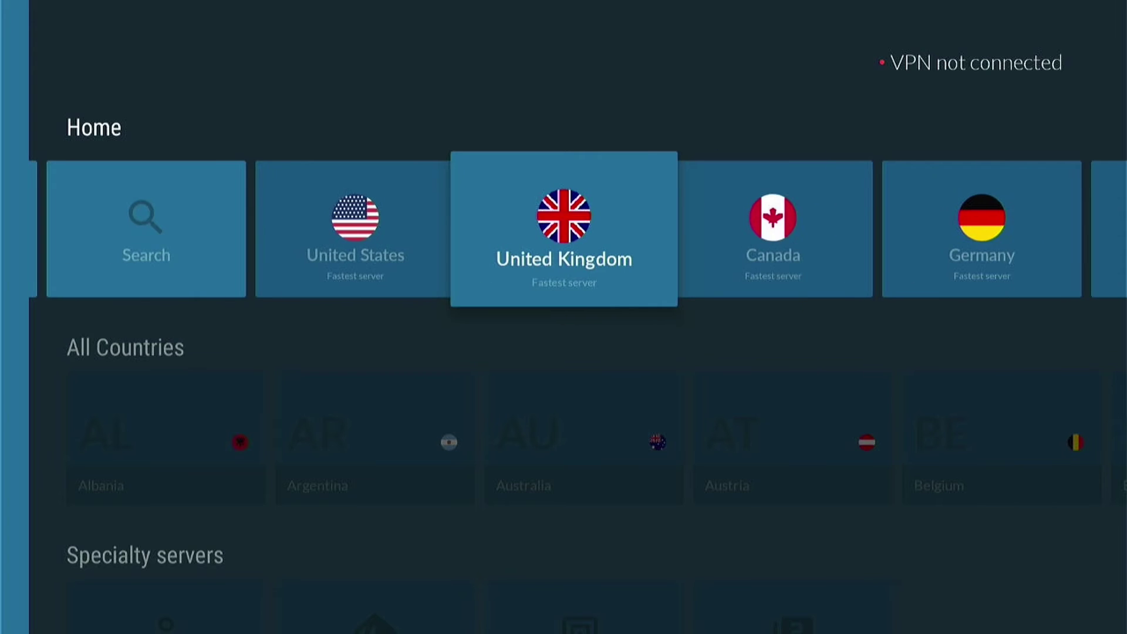
Step: Browse the All Countries list, then return to the United States fastest server
key(Down)
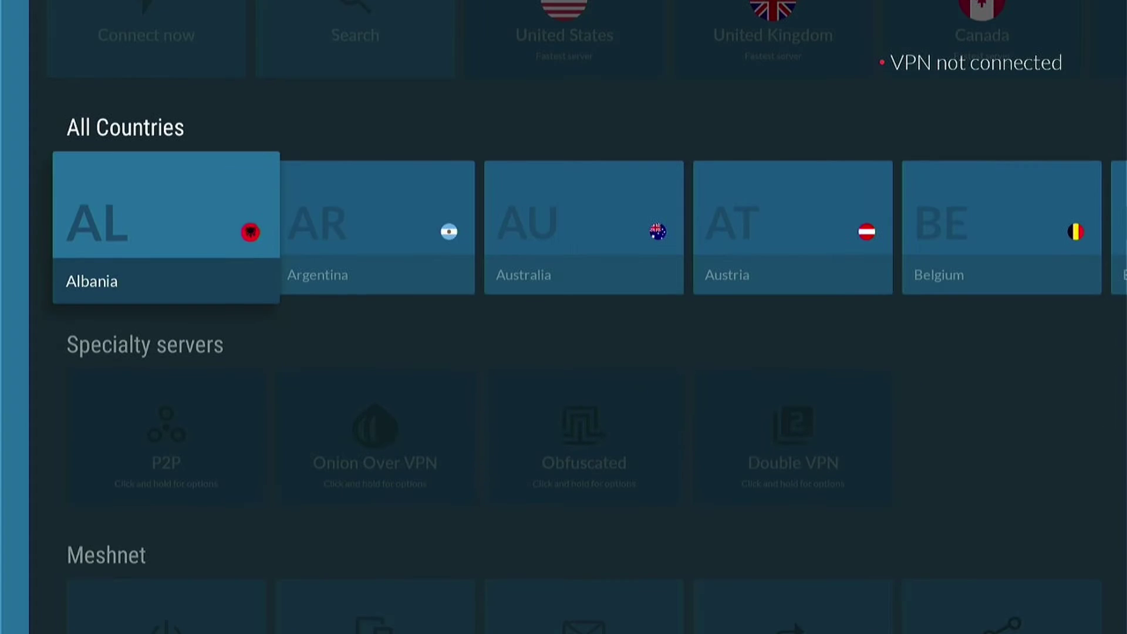
key(Right)
key(Right)
key(Right)
key(Right)
key(Right)
key(Right)
key(Right)
key(Right)
key(Right)
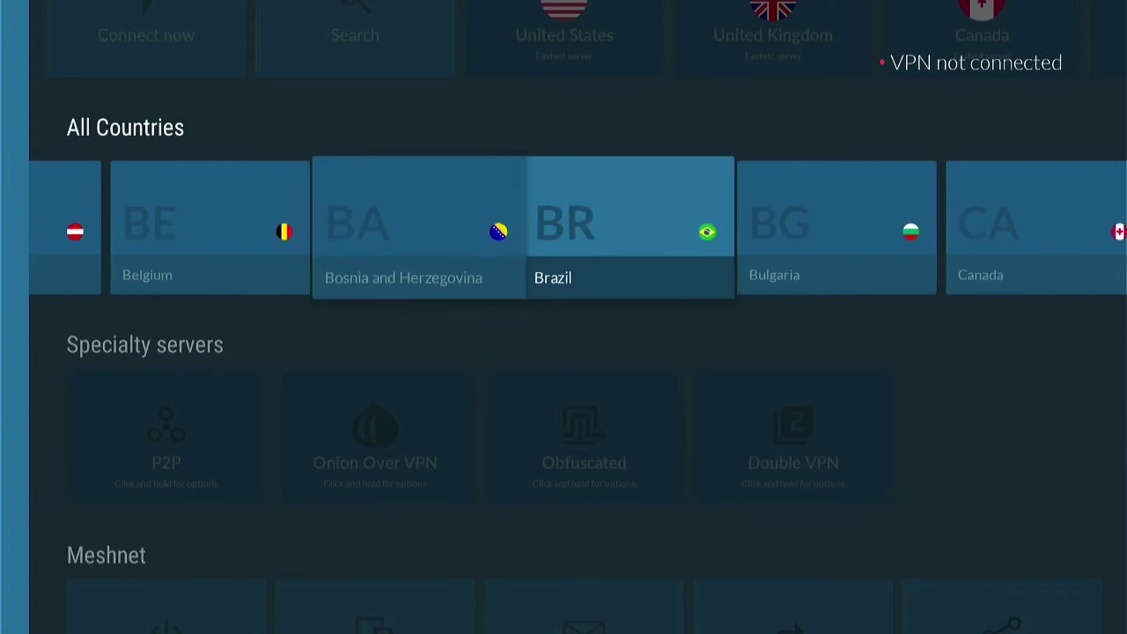
key(Right)
key(Right)
key(Right)
key(Right)
key(Right)
key(Right)
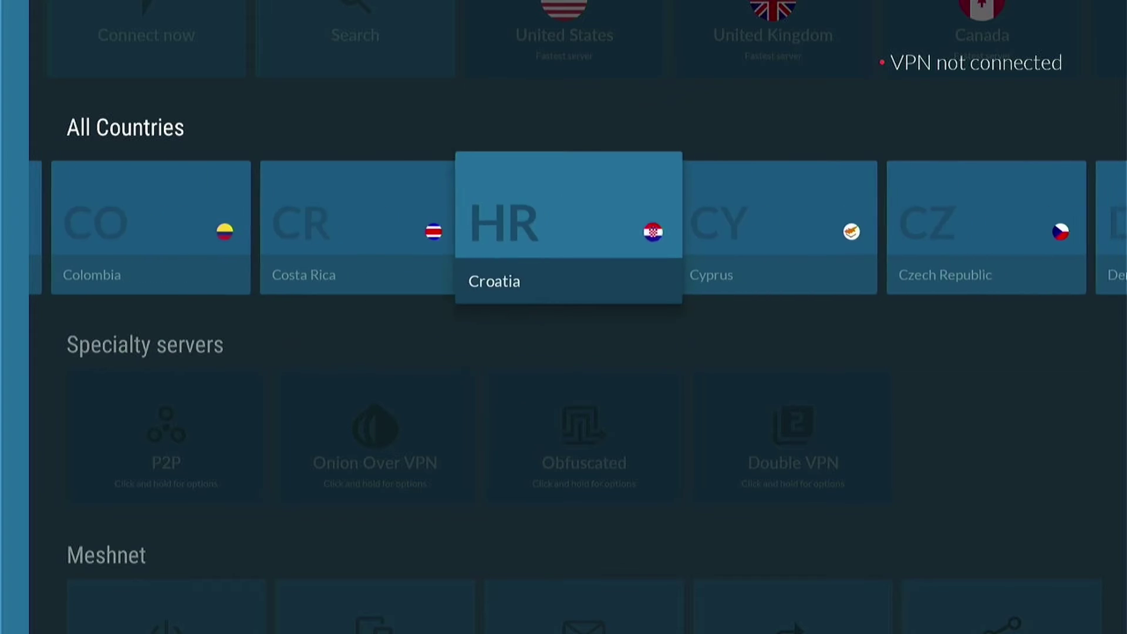
key(Right)
key(Right)
key(Right)
key(Right)
key(Right)
key(Right)
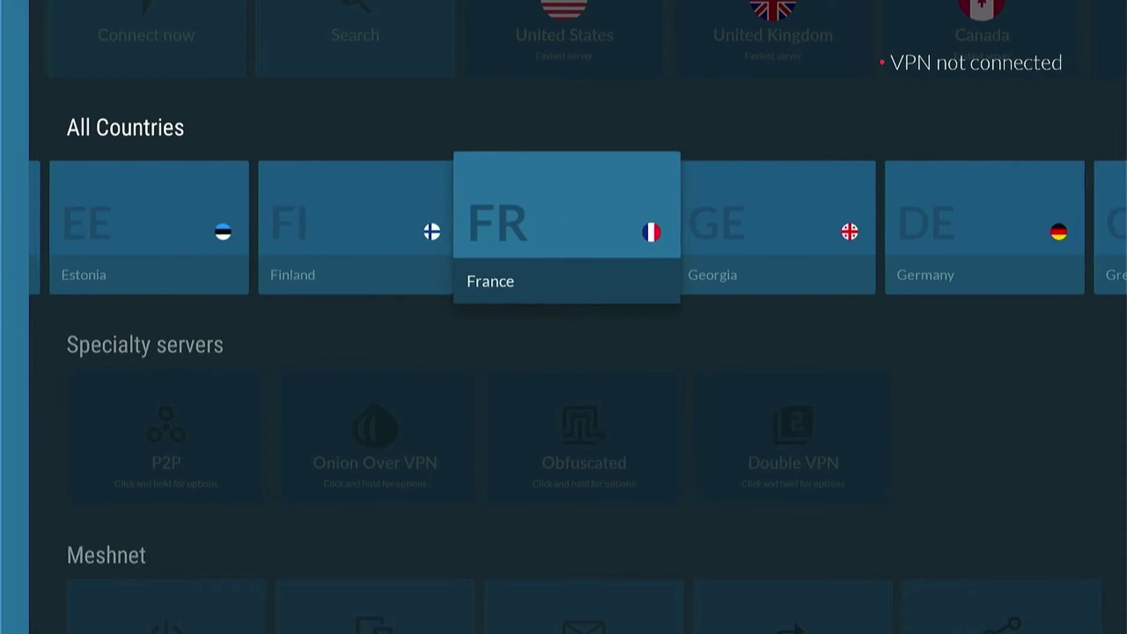
key(Right)
key(Right)
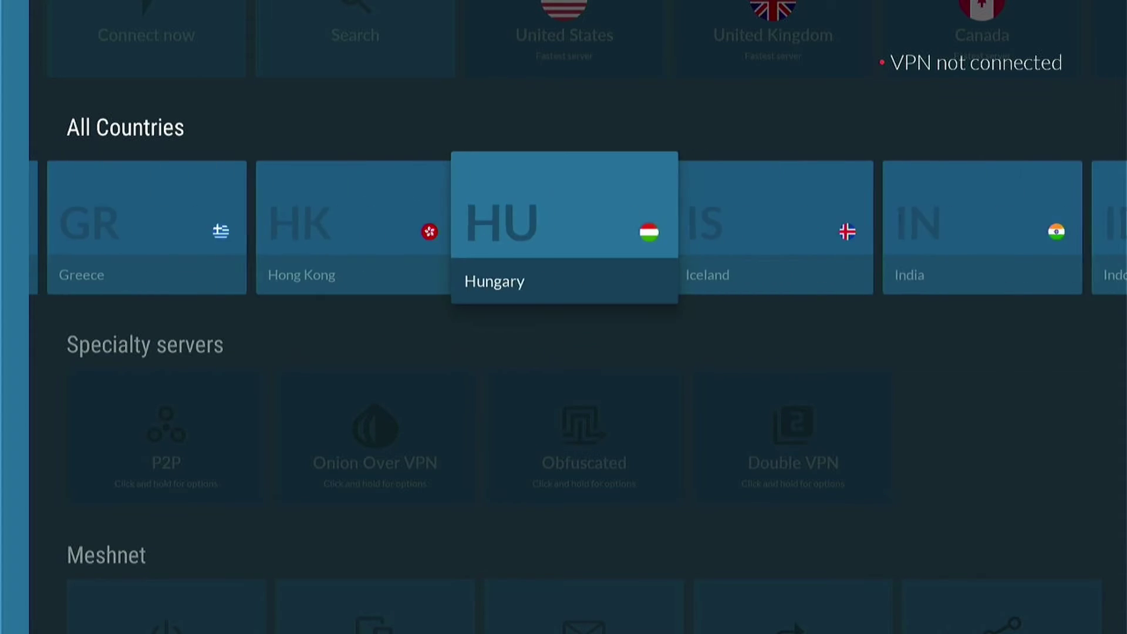
key(Up)
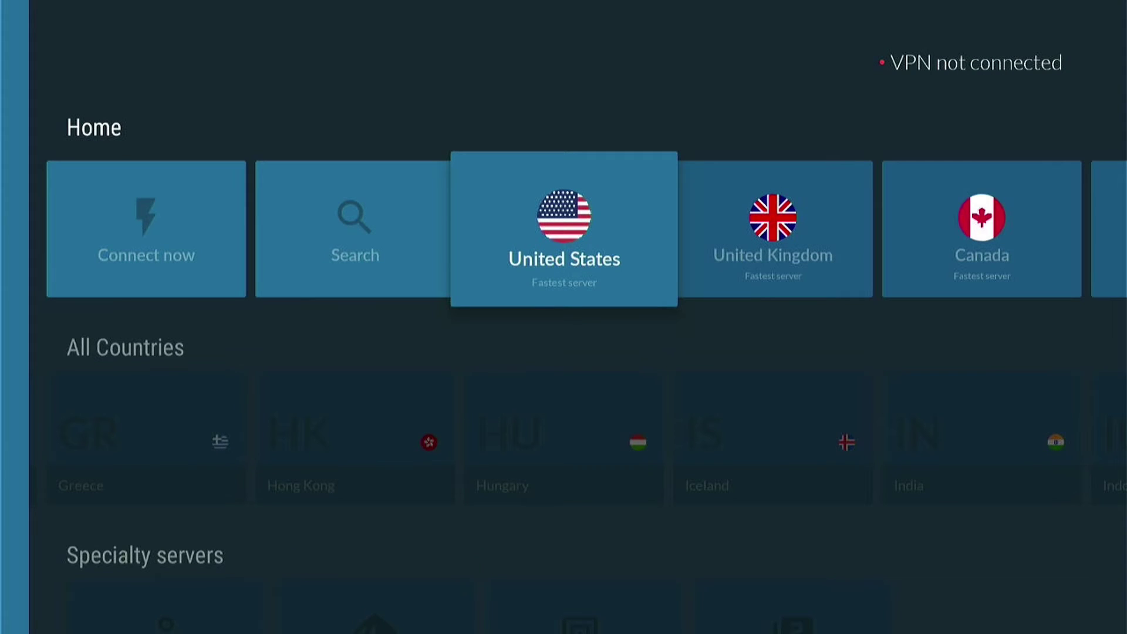
Step: Connect to the fastest United States server, then disconnect via the Disconnect tile
key(Return)
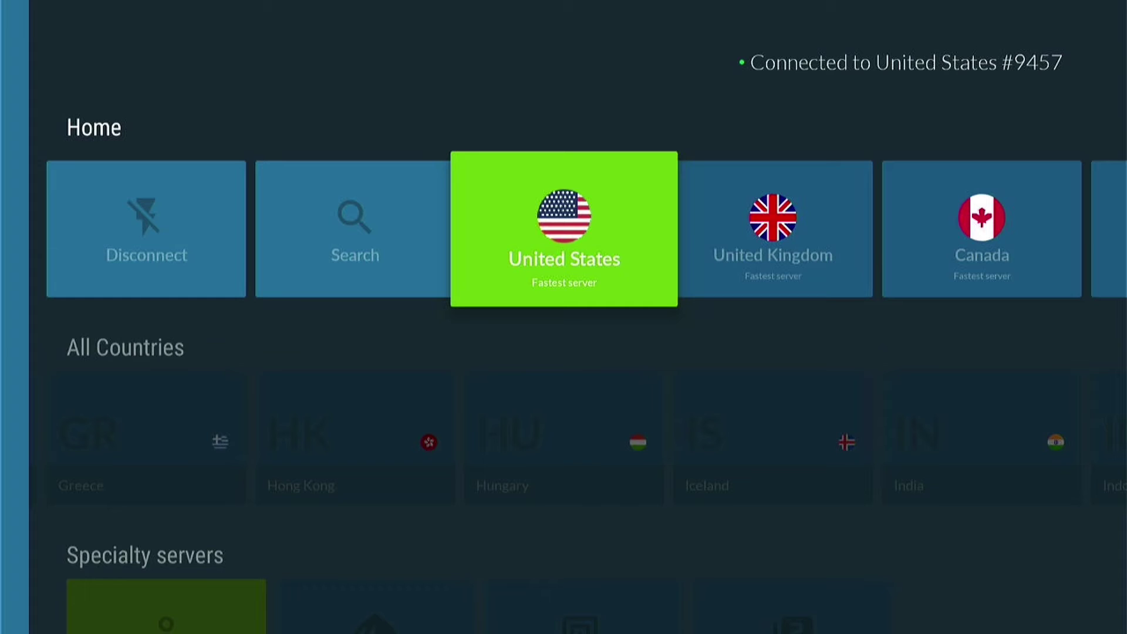
key(Left)
key(Left)
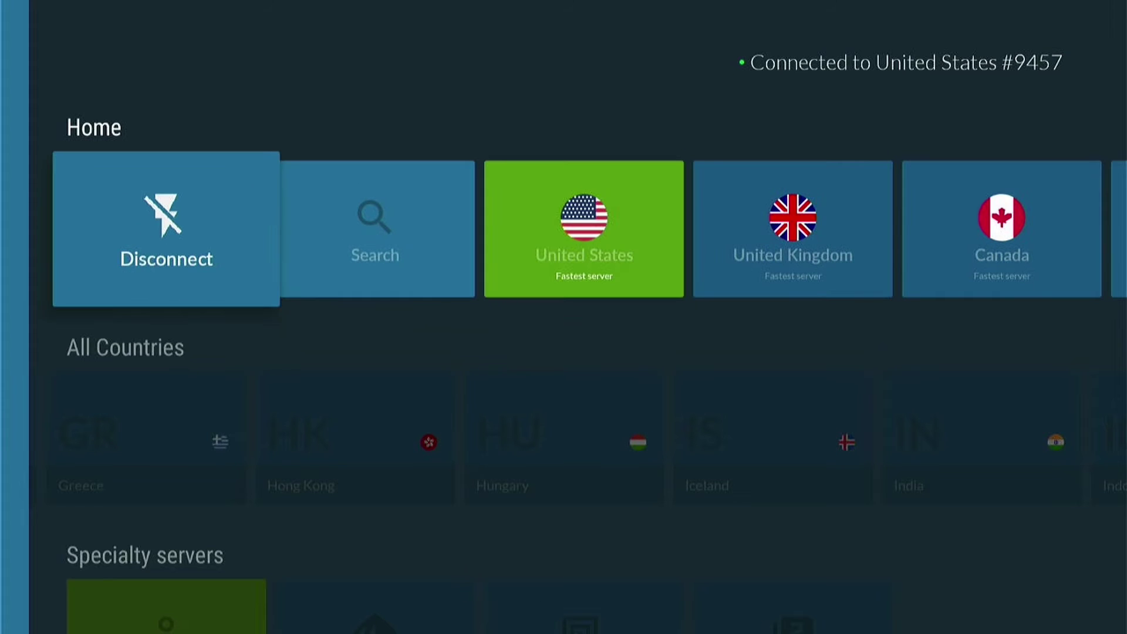
key(Return)
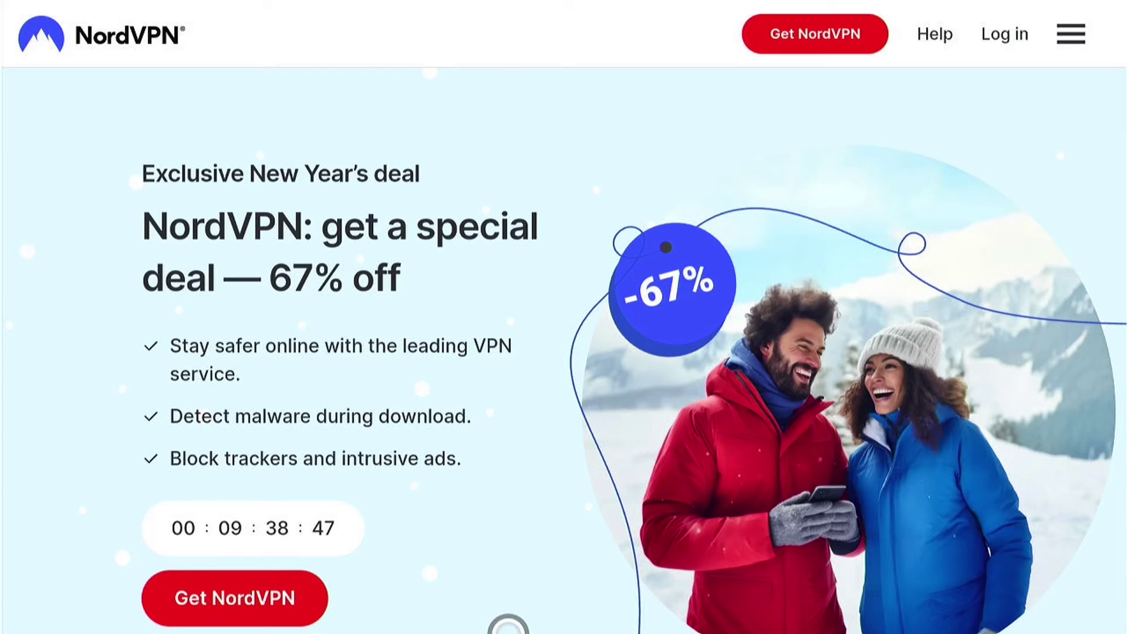
Step: Scroll down through NordVPN's 67% off New Year's deal page
scroll(563, 352, down, 1)
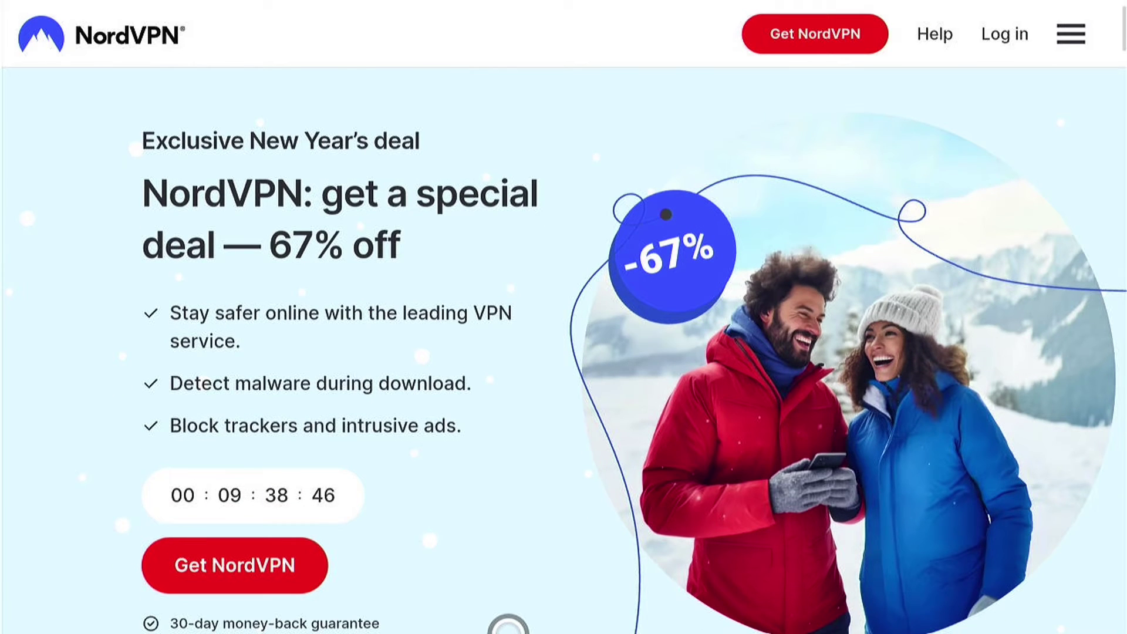
scroll(563, 352, down, 2)
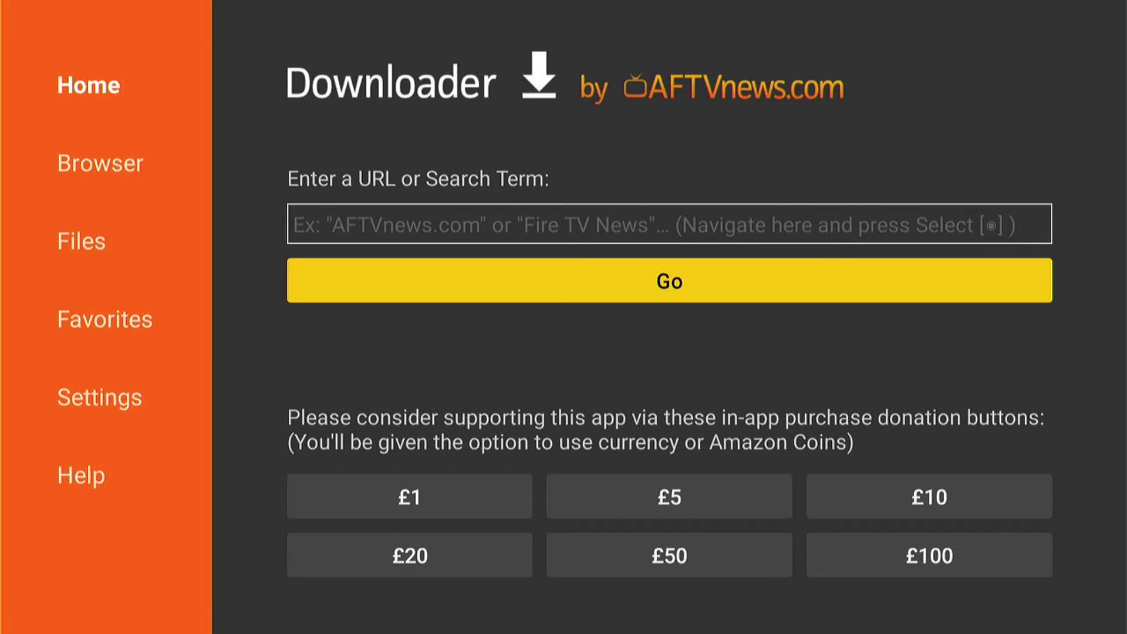
Step: Open Downloader's URL field and enter the first digits 526
key(Up)
key(Return)
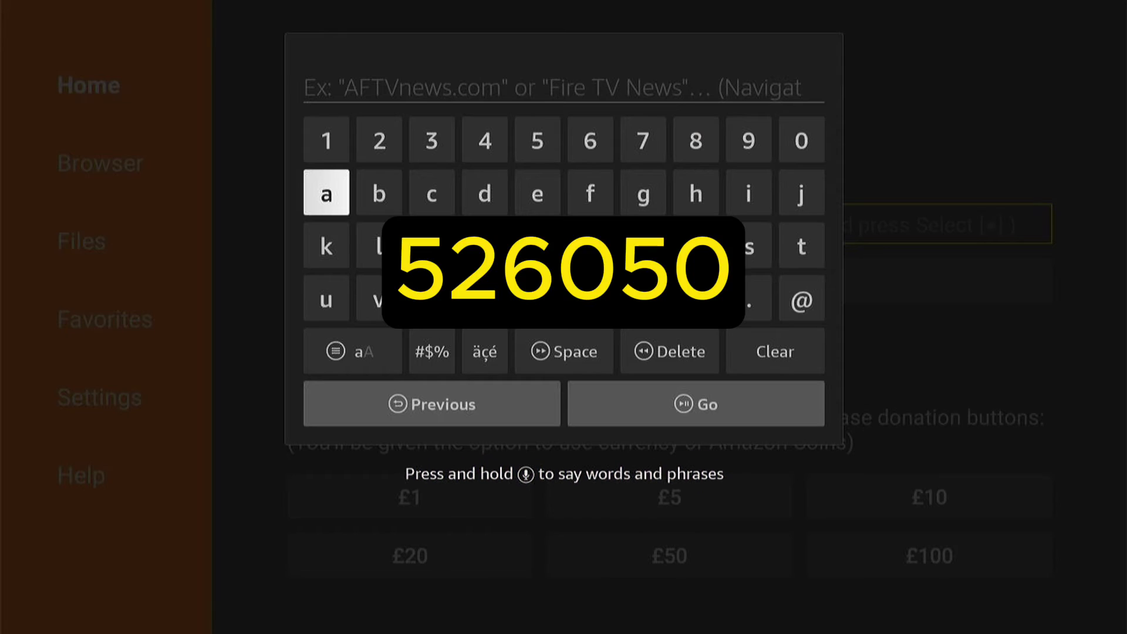
key(Up)
key(Right)
key(Right)
key(Right)
key(Right)
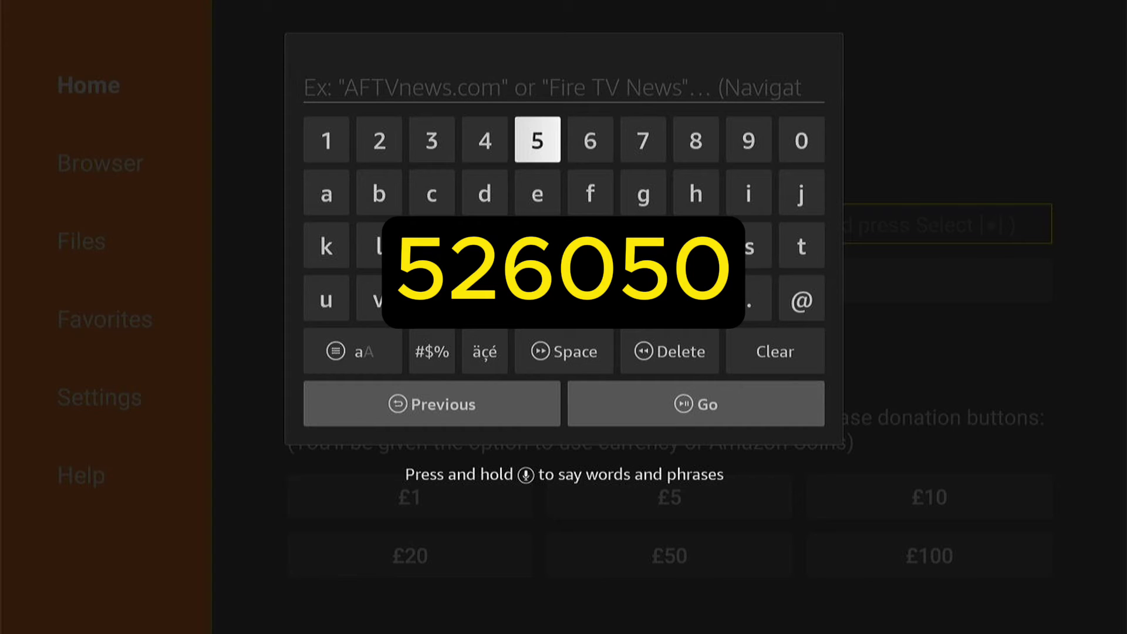
key(Return)
key(Left)
key(Left)
key(Left)
key(Return)
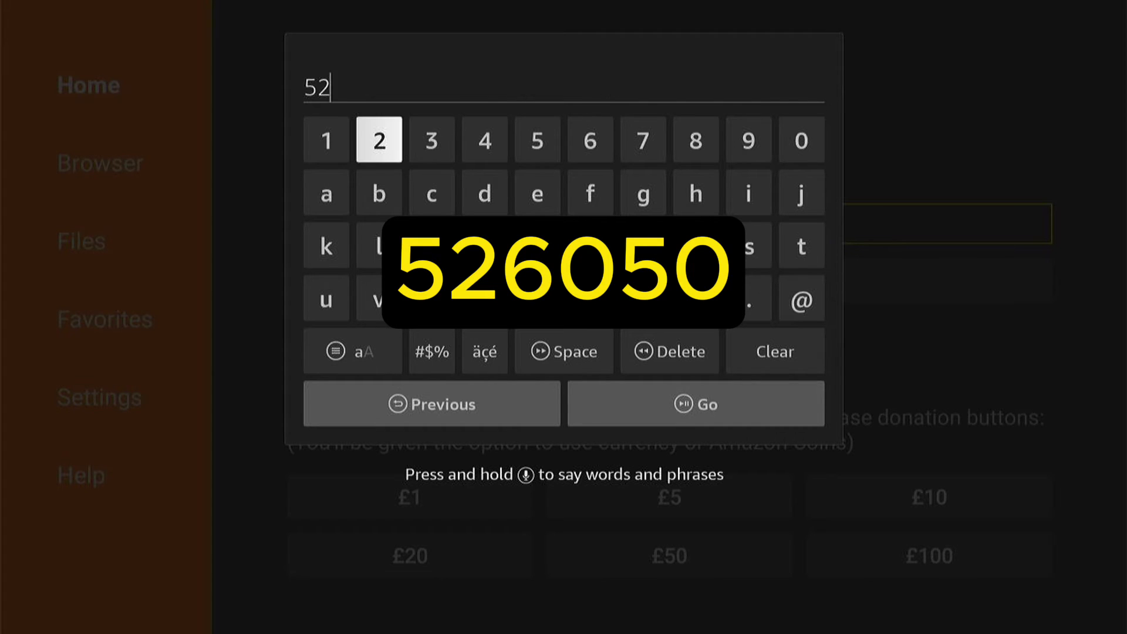
key(Right)
key(Right)
key(Right)
key(Right)
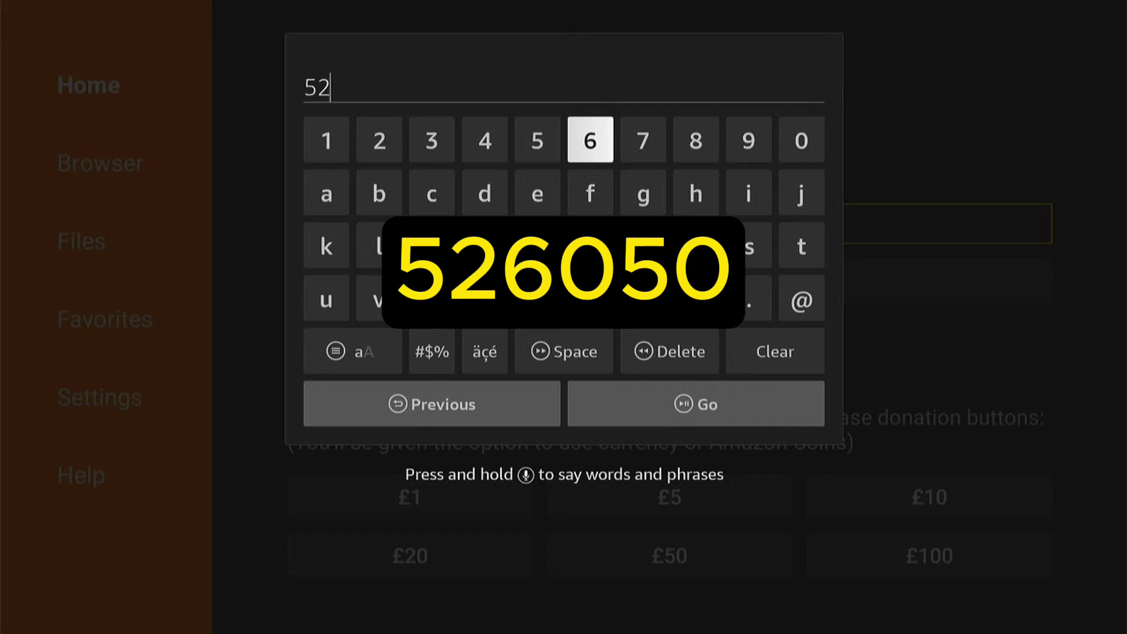
key(Return)
Step: Finish the code with 050 so it reads 526050, and move to Go
key(Right)
key(Right)
key(Right)
key(Right)
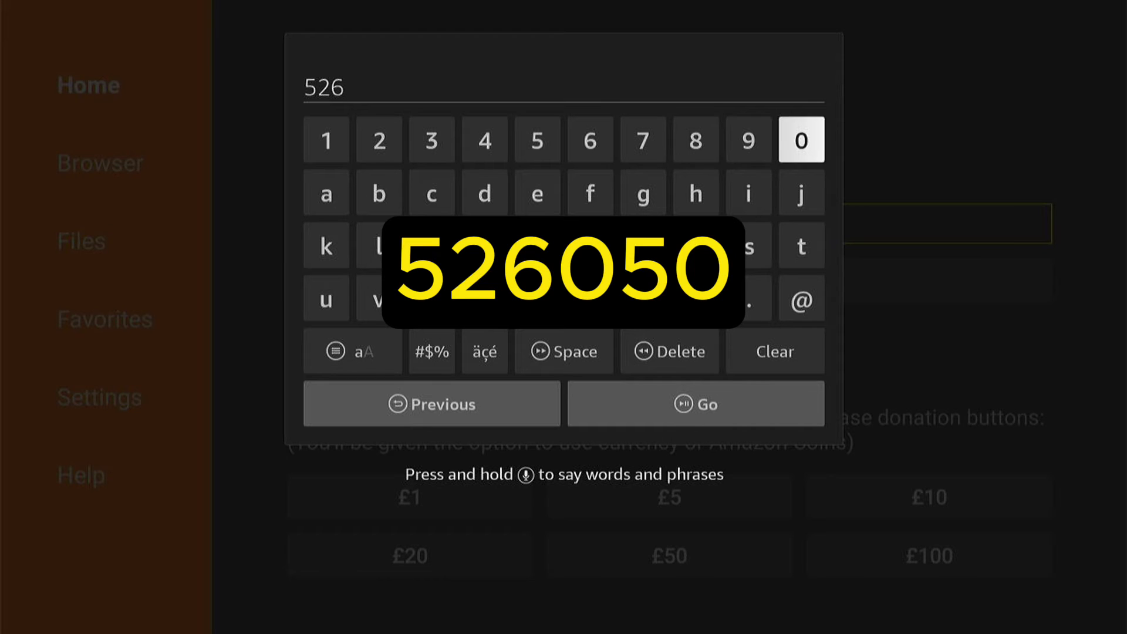
key(Return)
key(Left)
key(Left)
key(Left)
key(Left)
key(Left)
key(Return)
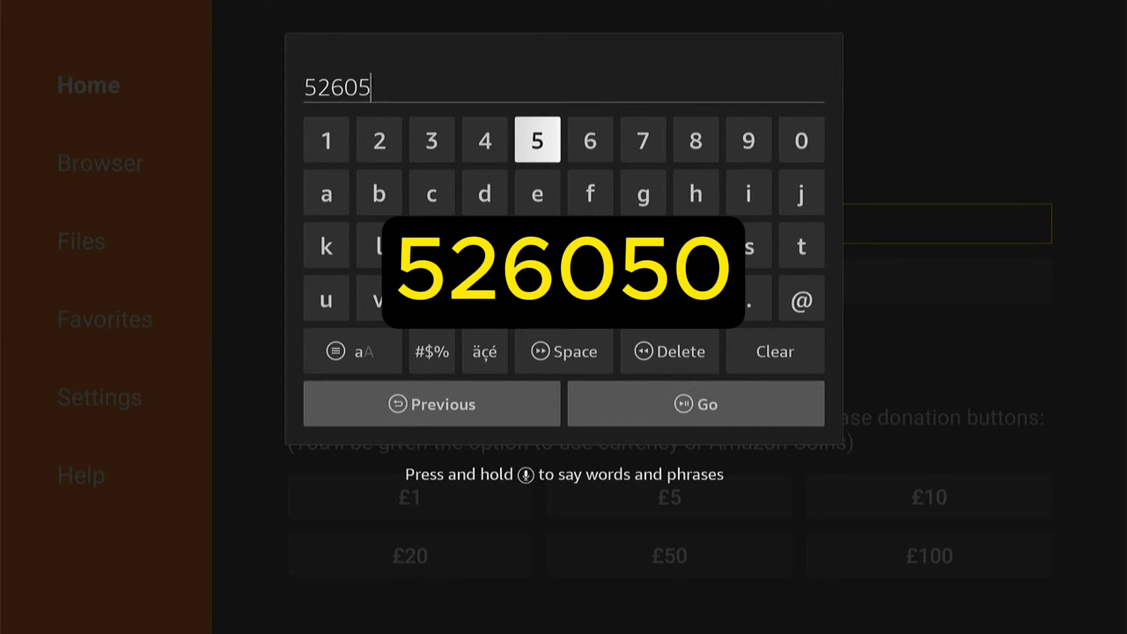
key(Right)
key(Right)
key(Right)
key(Right)
key(Right)
key(Return)
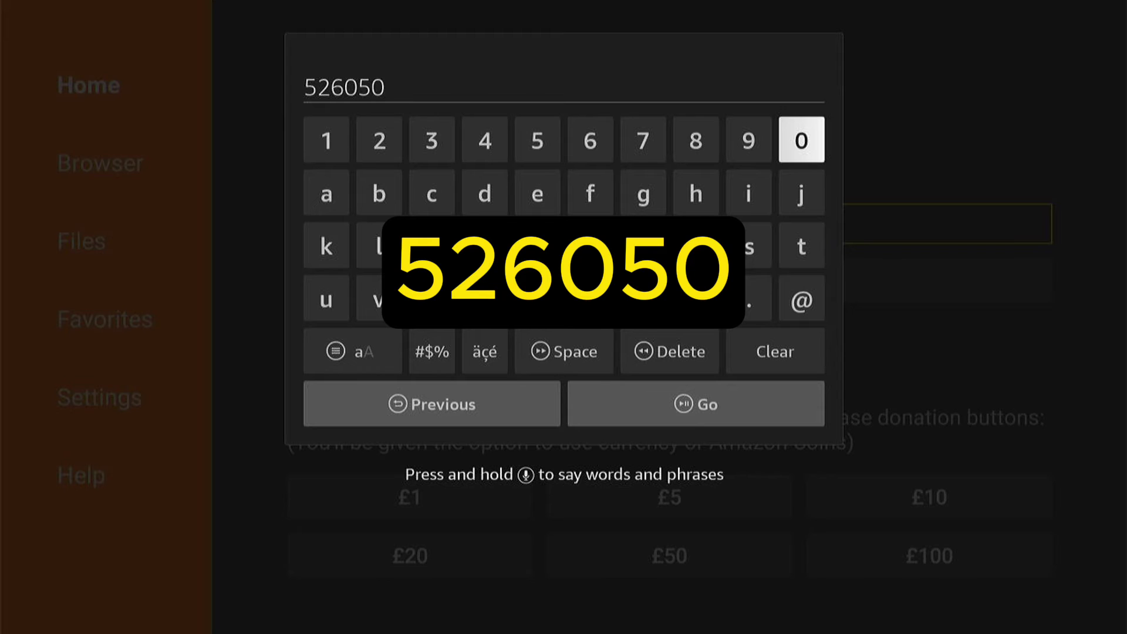
key(Down)
key(Down)
key(Down)
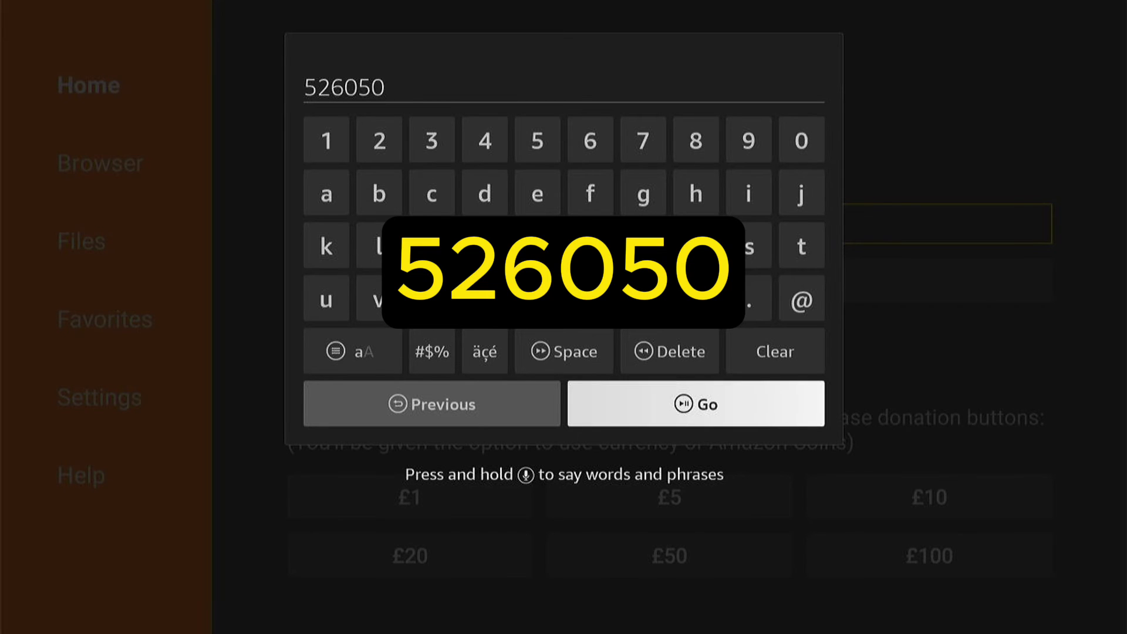
Step: Submit code 526050, then download and install the Brave APK
key(Return)
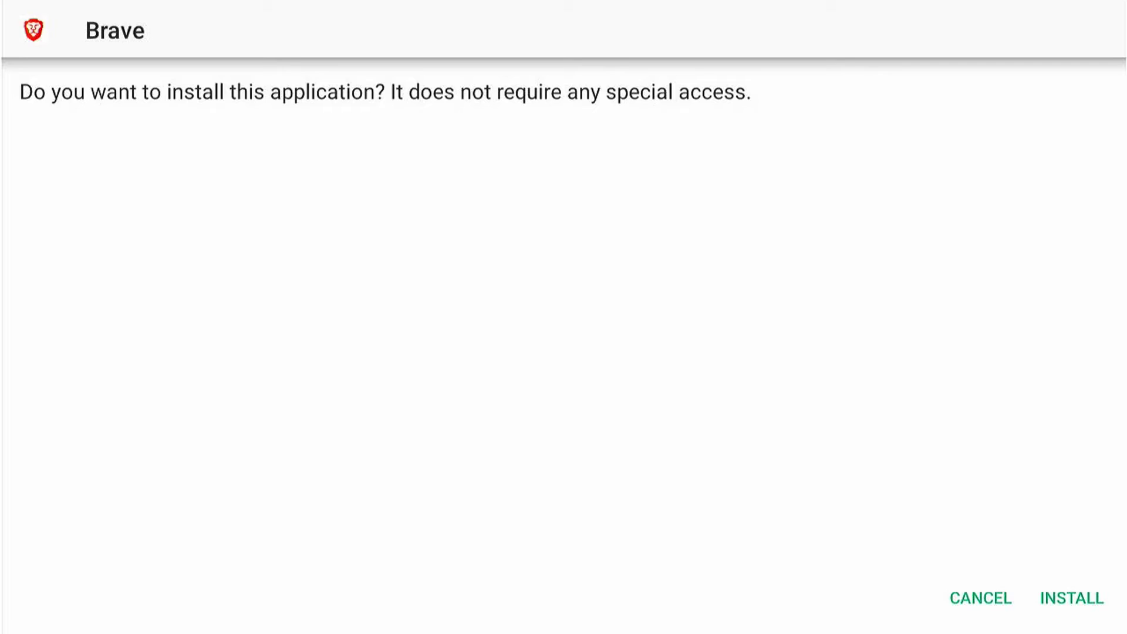
key(Right)
key(Return)
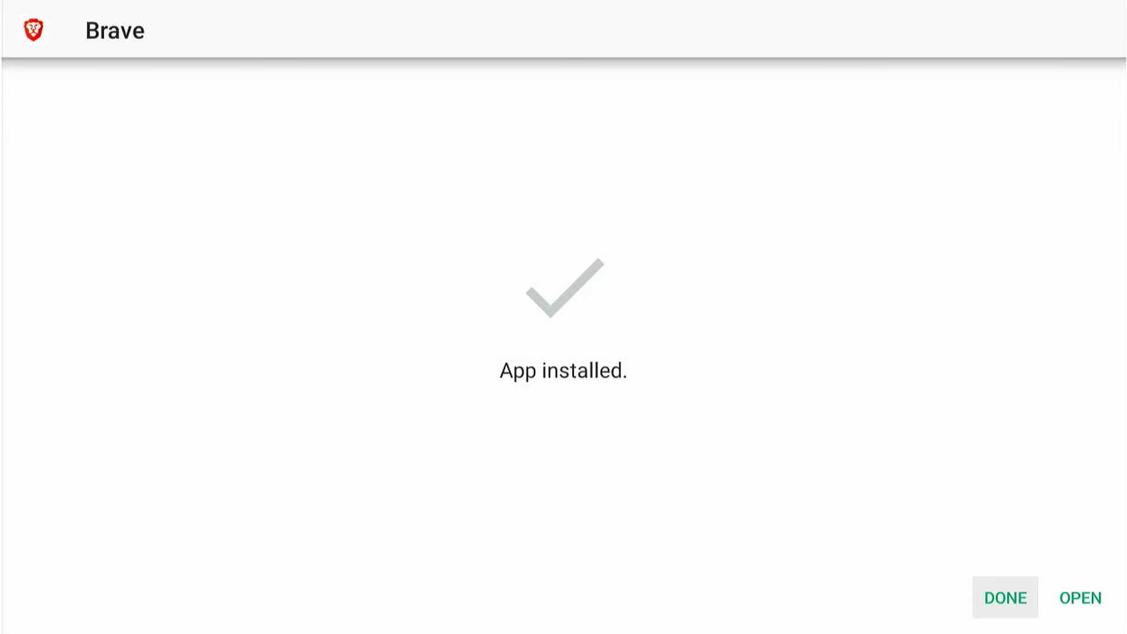
key(Return)
Step: Delete the downloaded Brave APK file and confirm the deletion
key(Right)
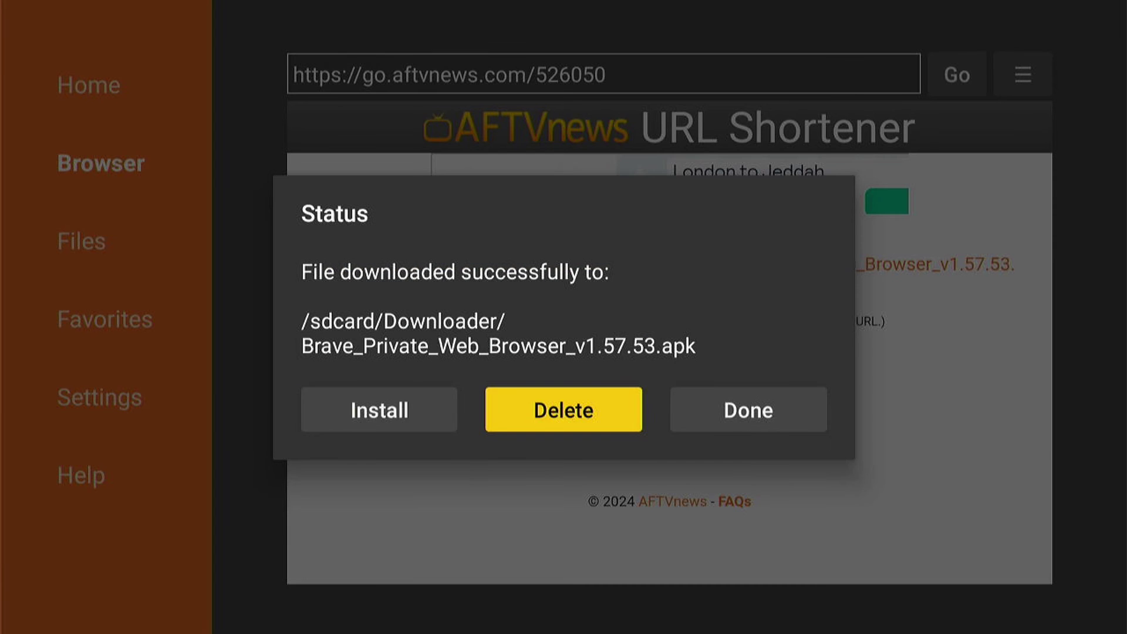
key(Return)
key(Left)
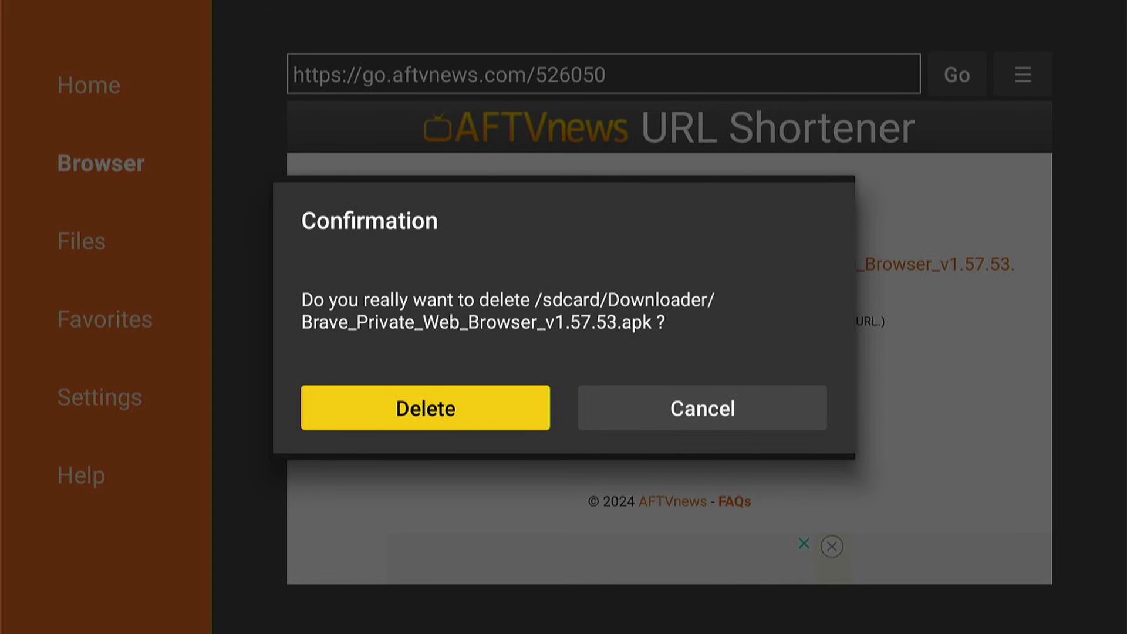
key(Return)
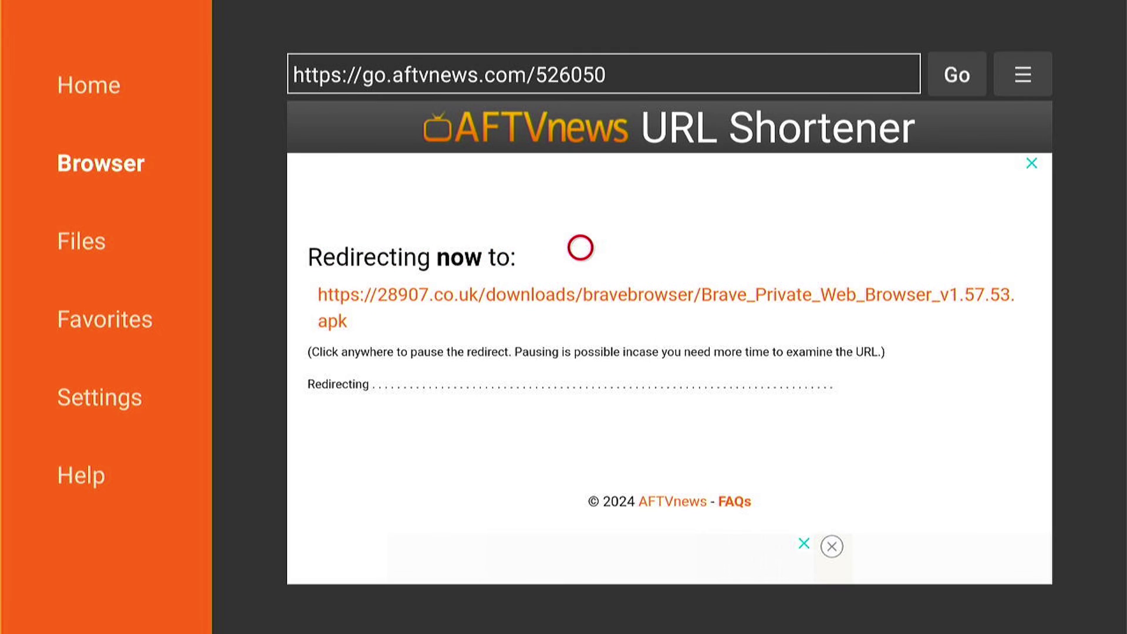
Step: In My Apps, move Brave into the first favourites slot and save its position
key(Home)
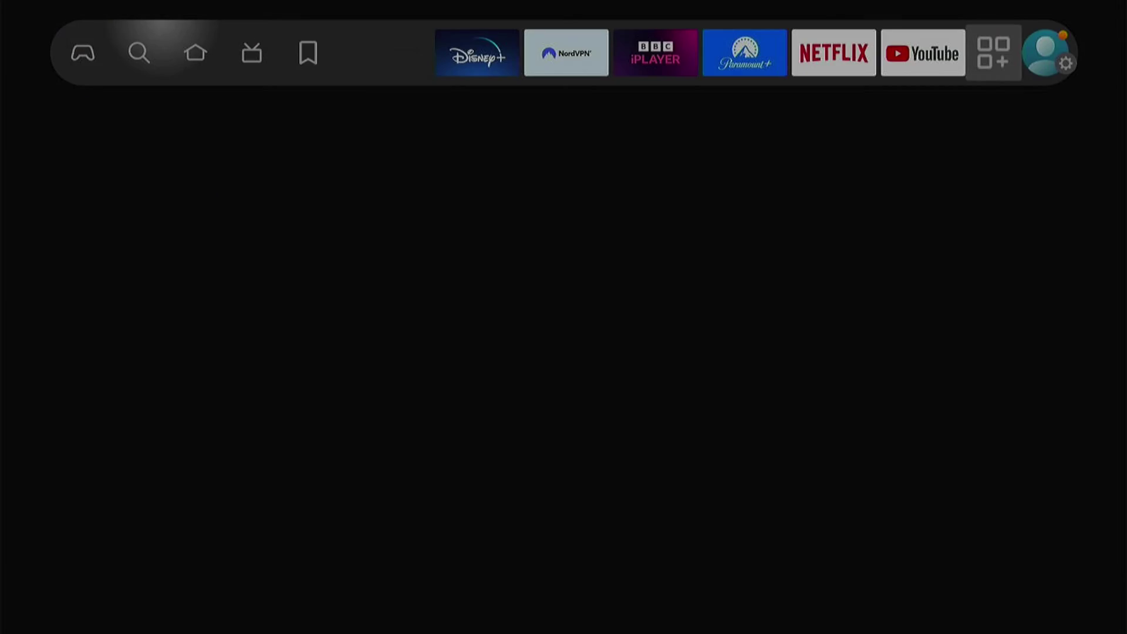
key(Right)
key(Right)
key(Right)
key(Right)
key(Right)
key(Right)
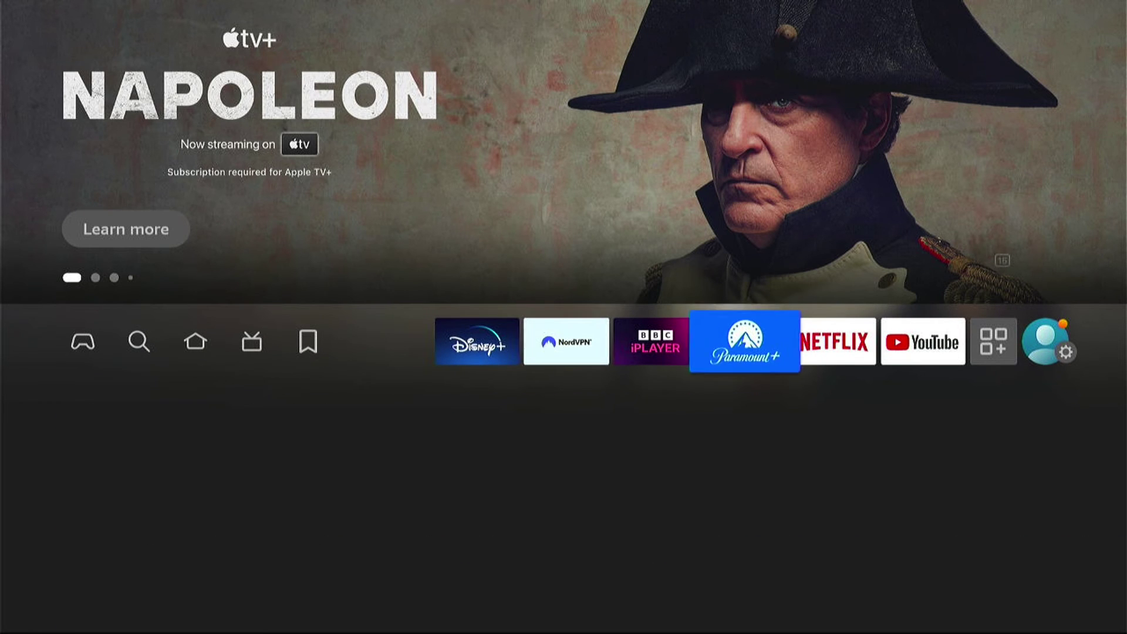
key(Down)
key(Down)
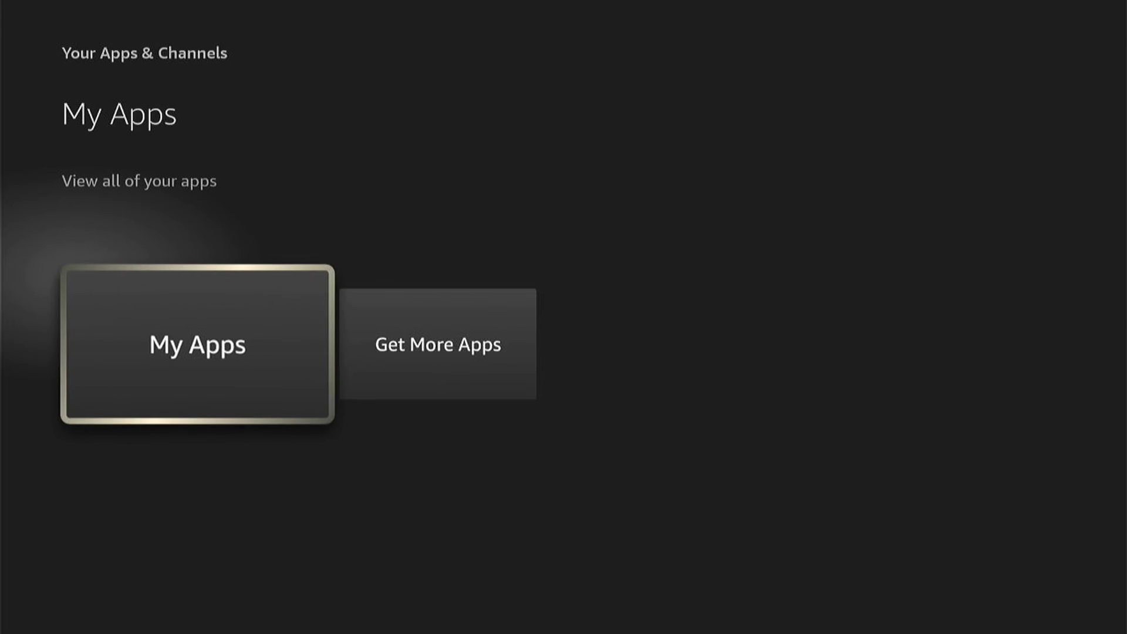
key(Return)
key(Down)
key(Down)
key(Down)
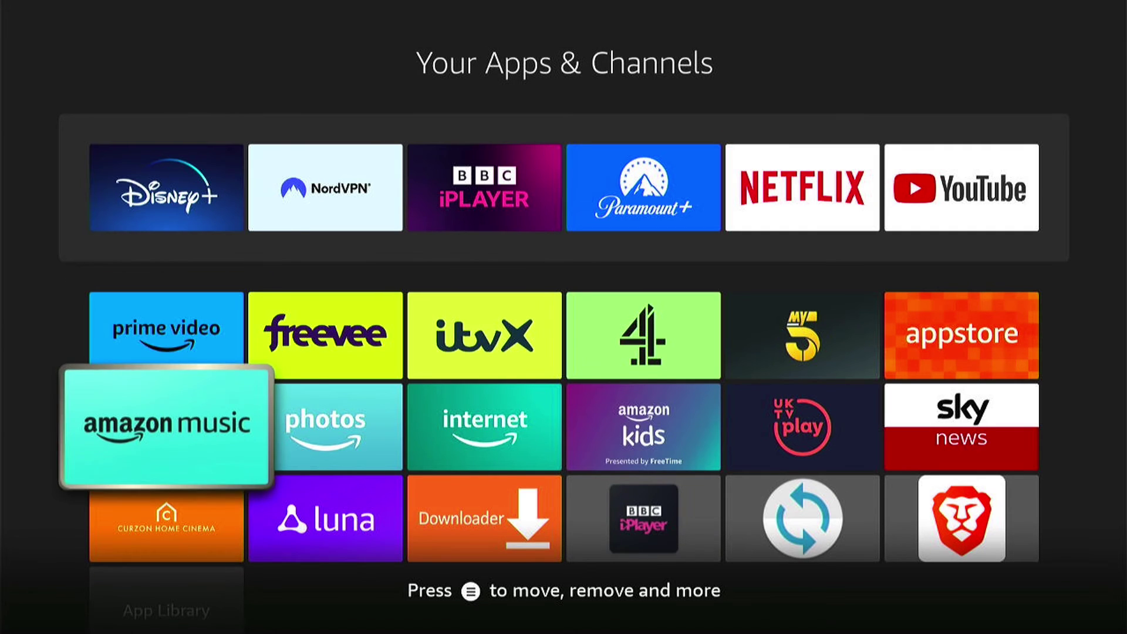
key(Right)
key(Right)
key(Right)
key(Right)
key(Right)
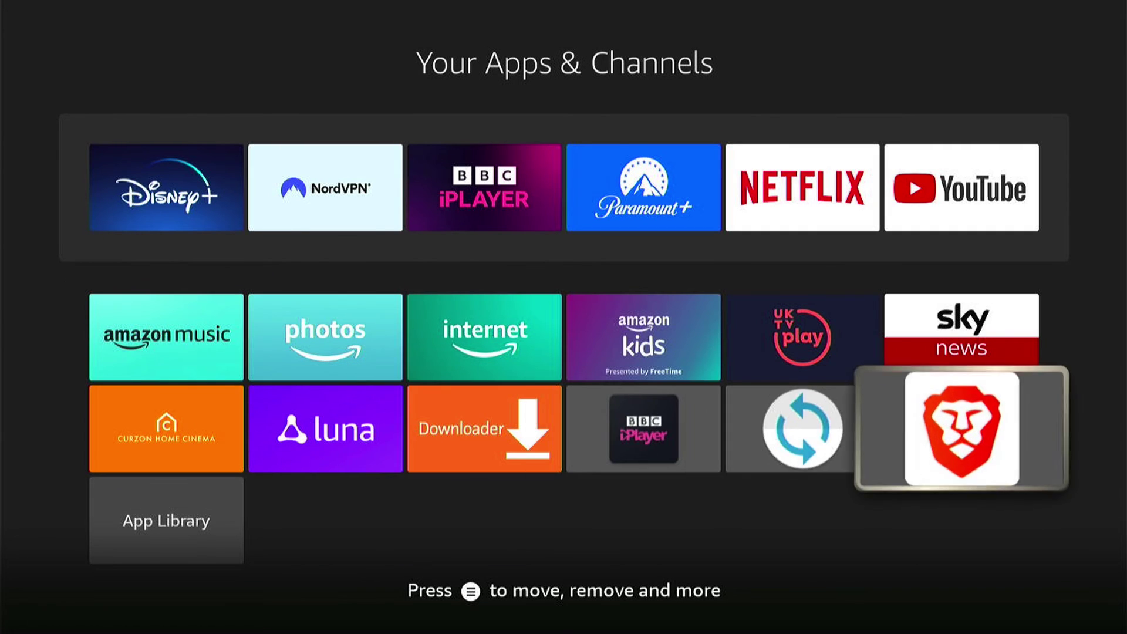
key(Menu)
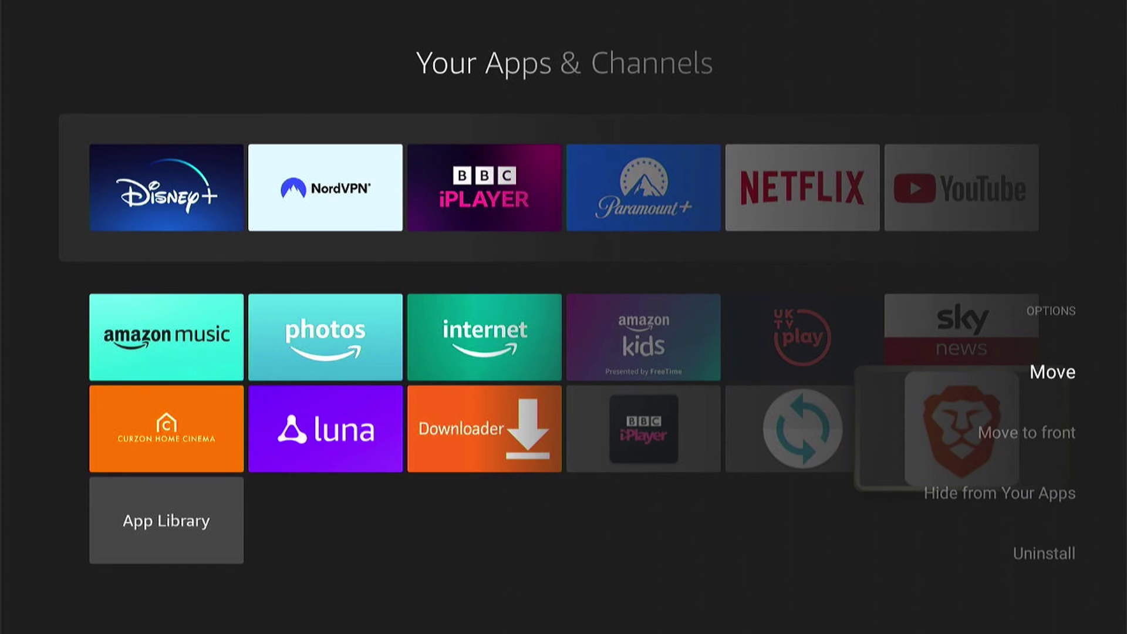
key(Return)
key(Up)
key(Up)
key(Up)
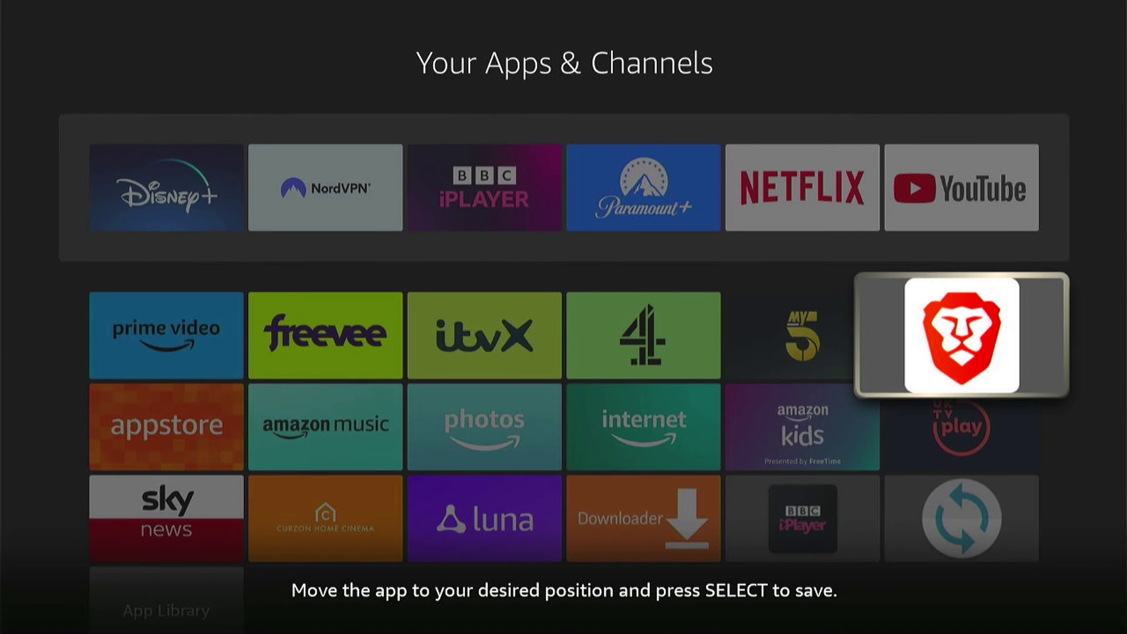
key(Left)
key(Left)
key(Left)
key(Left)
key(Left)
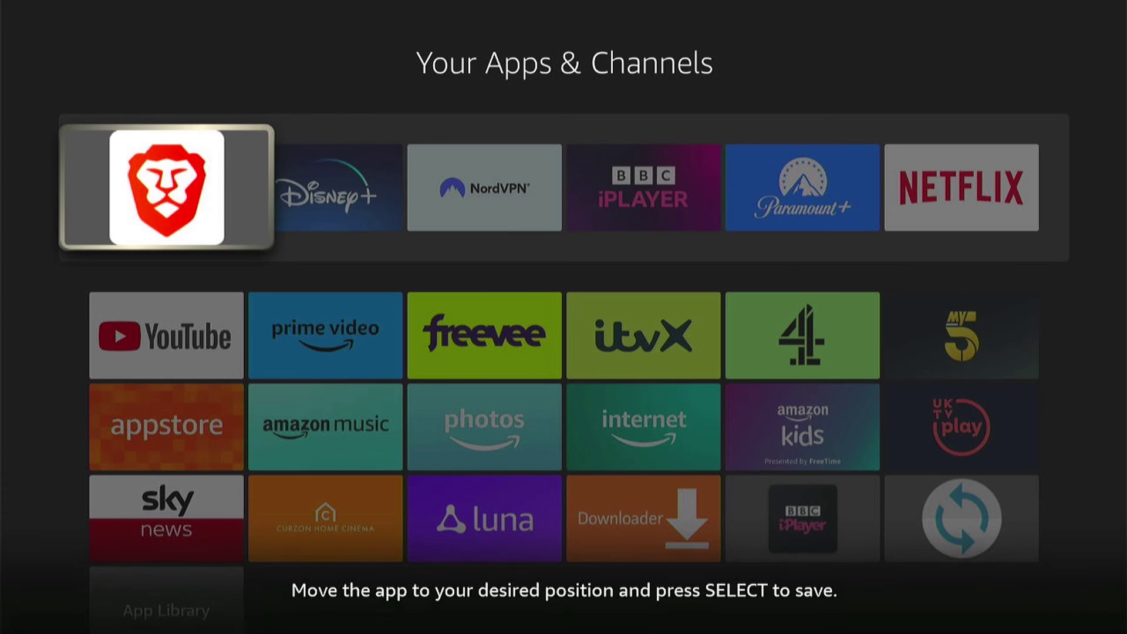
key(Return)
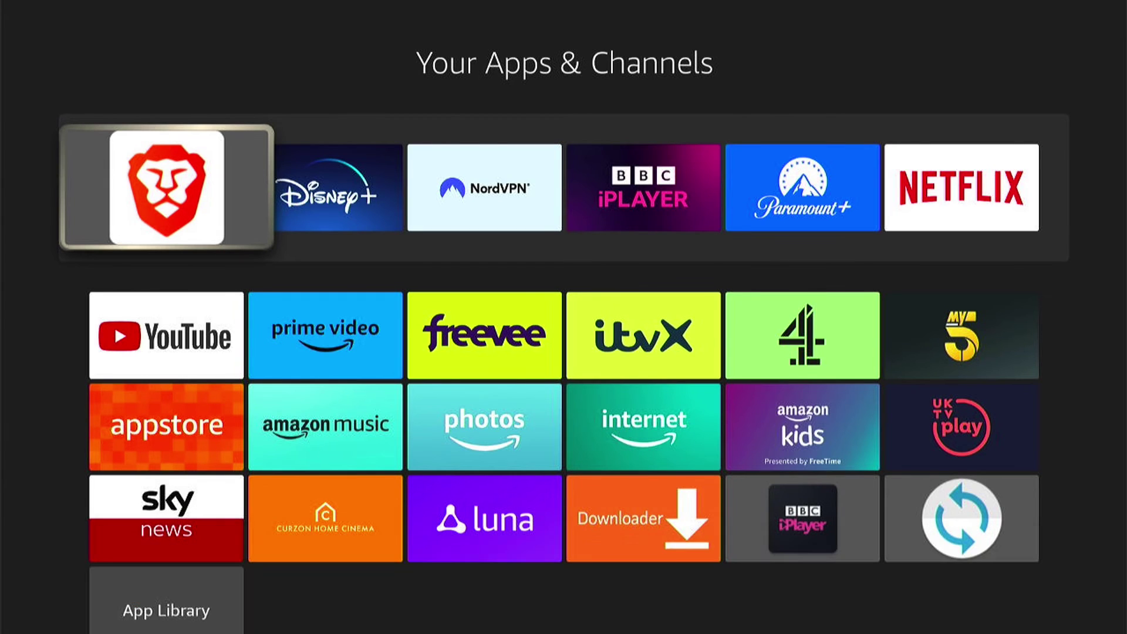
Step: Return Home and launch Brave from the apps row to reach its Welcome screen
key(Home)
key(Right)
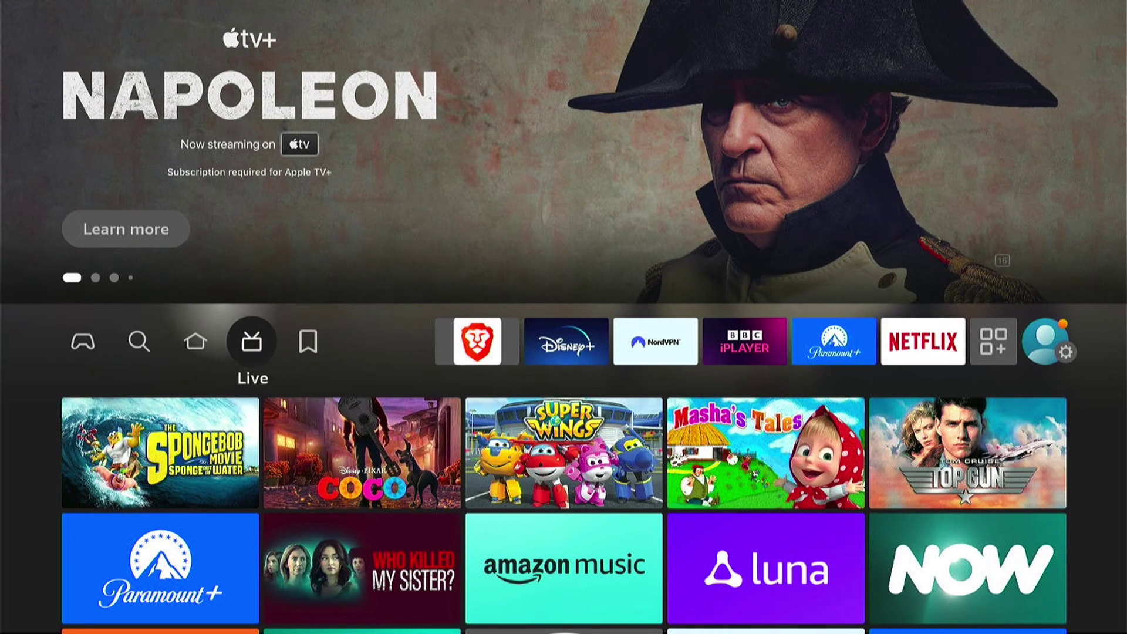
key(Right)
key(Right)
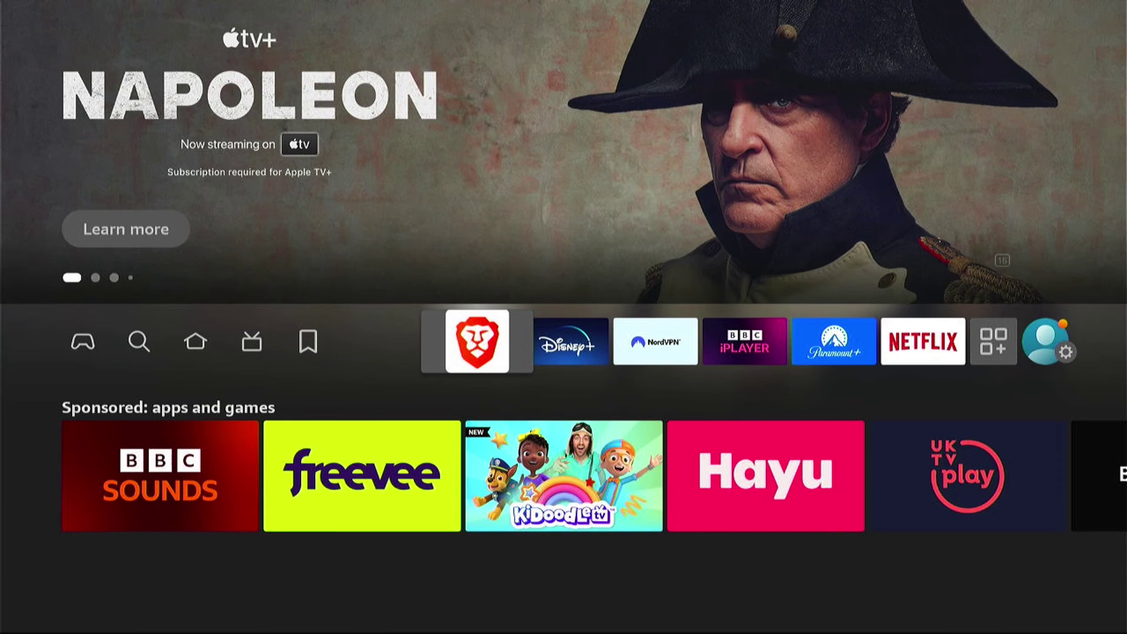
key(Return)
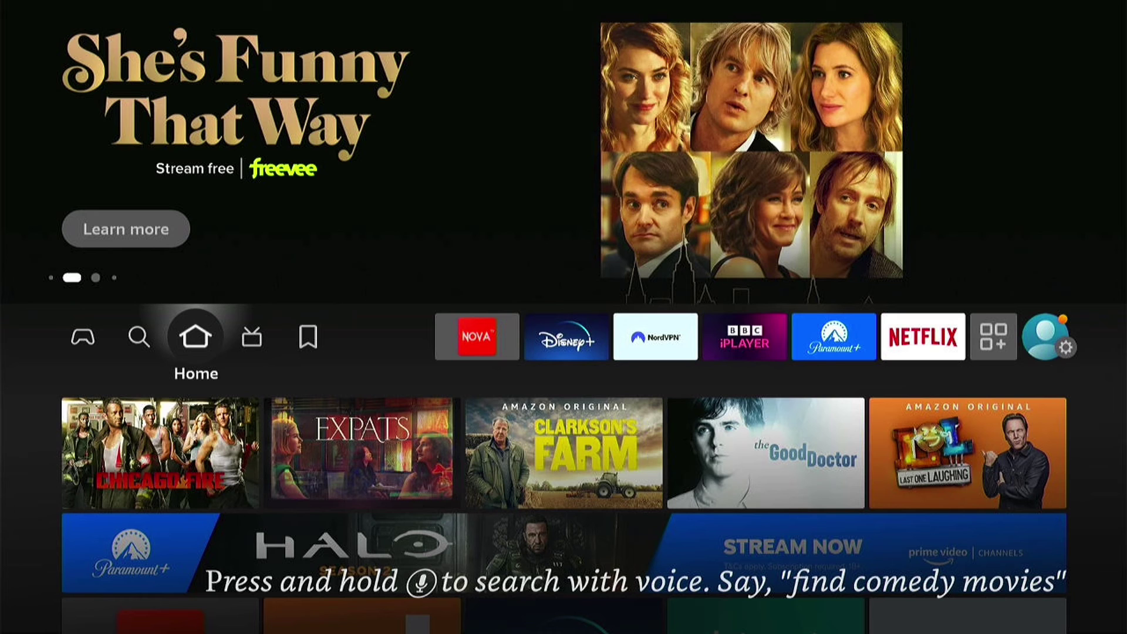
Step: Open My Apps from the home screen and highlight the NOVA app
key(Right)
key(Right)
key(Right)
key(Right)
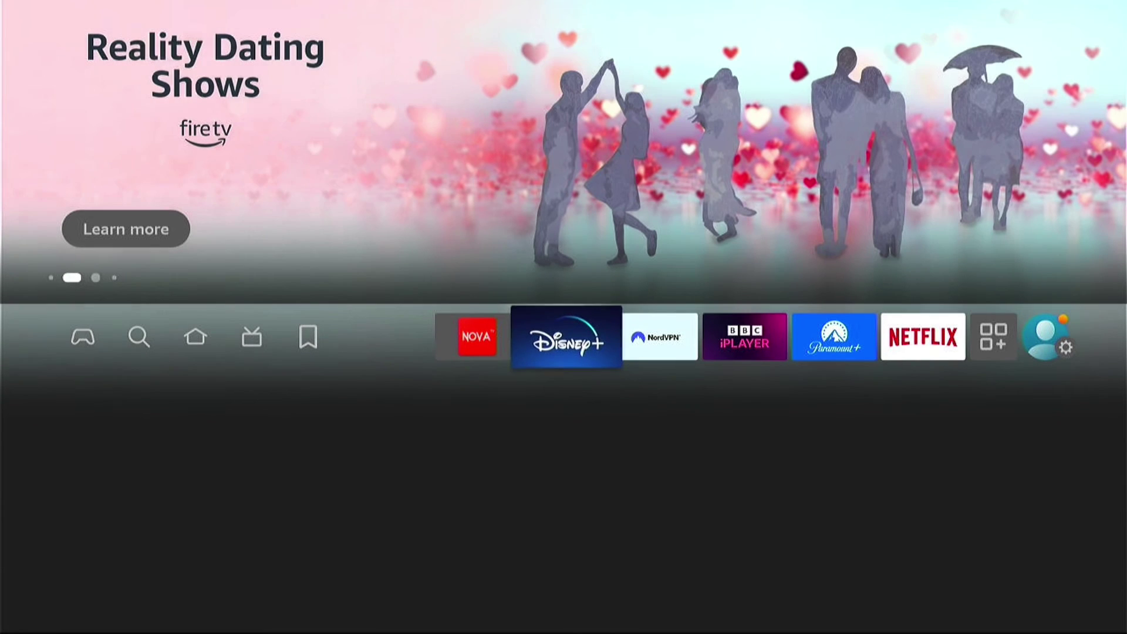
key(Left)
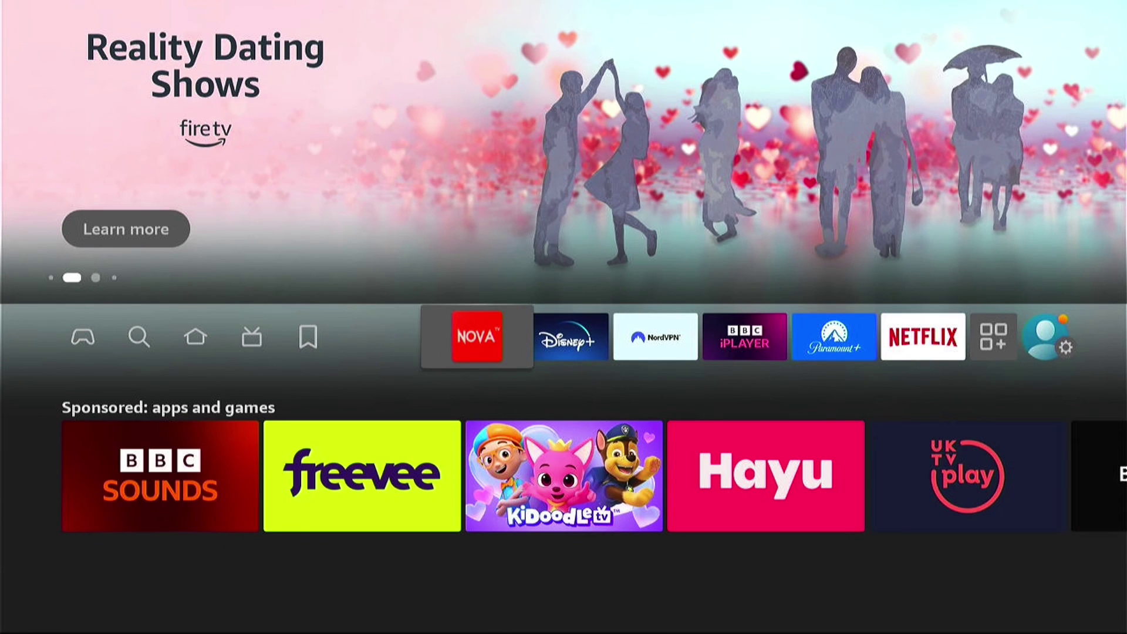
key(Right)
key(Right)
key(Right)
key(Right)
key(Right)
key(Right)
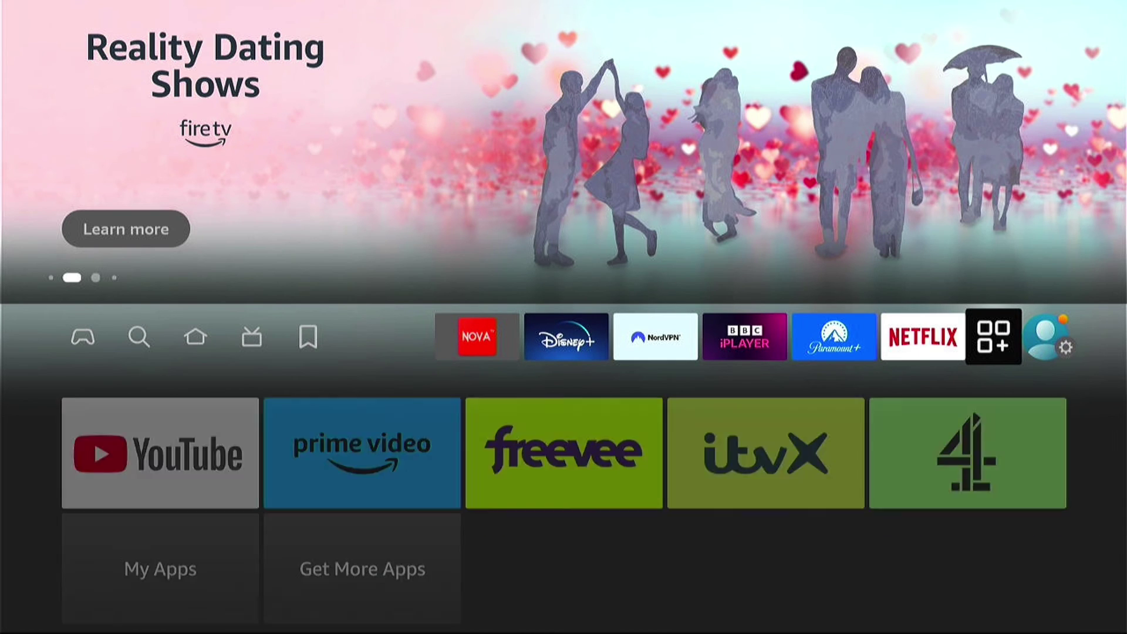
key(Down)
key(Down)
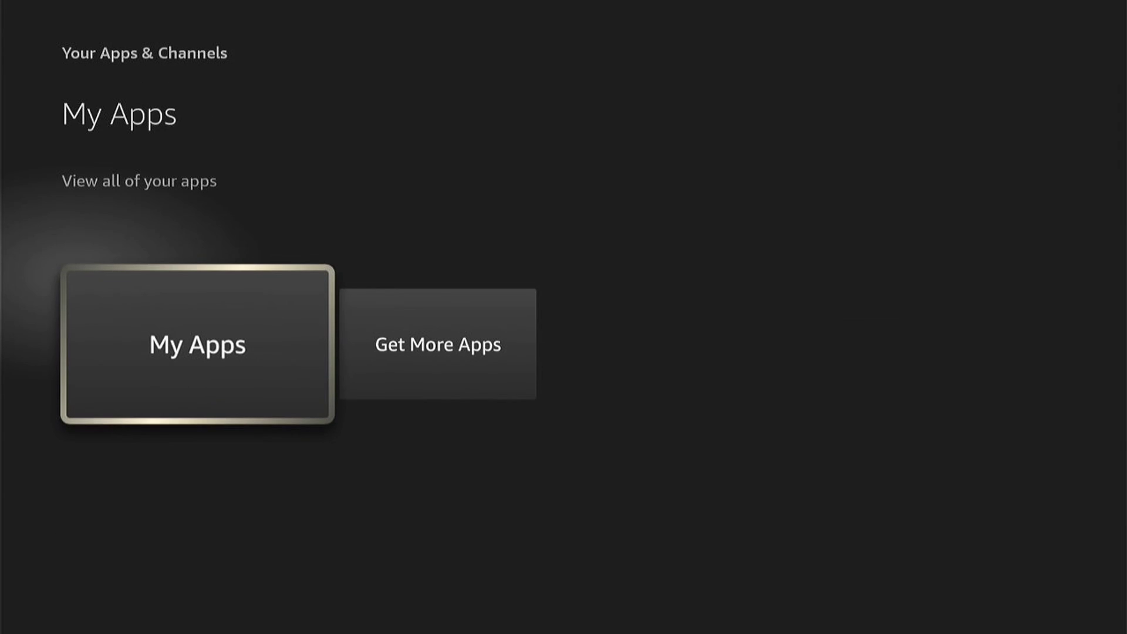
key(Return)
key(Down)
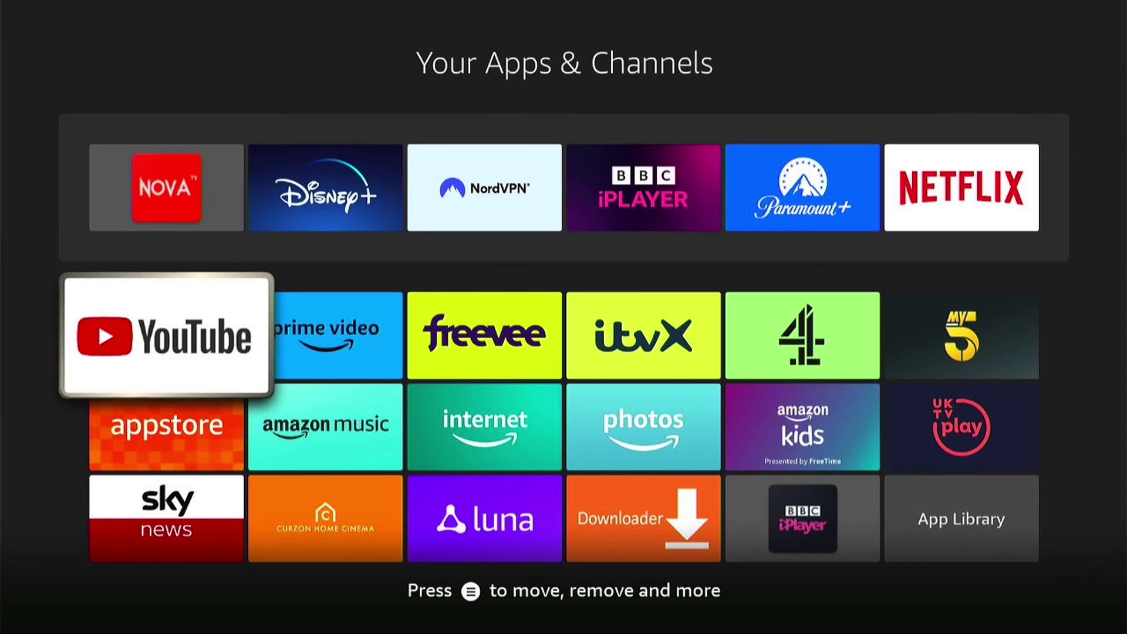
key(Down)
key(Down)
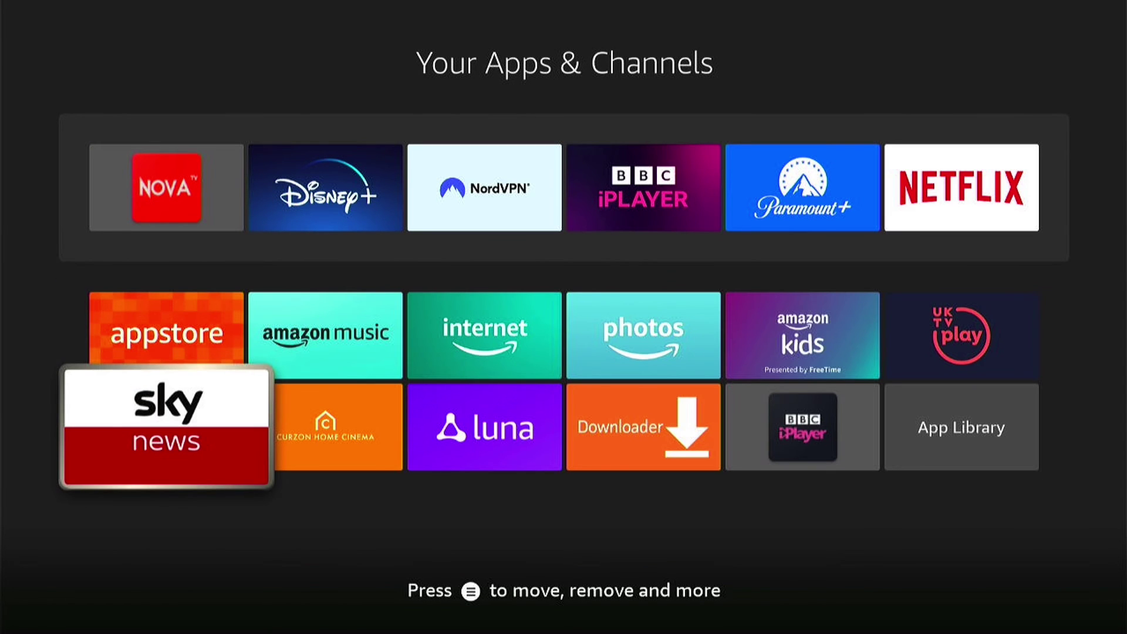
key(Up)
key(Up)
key(Up)
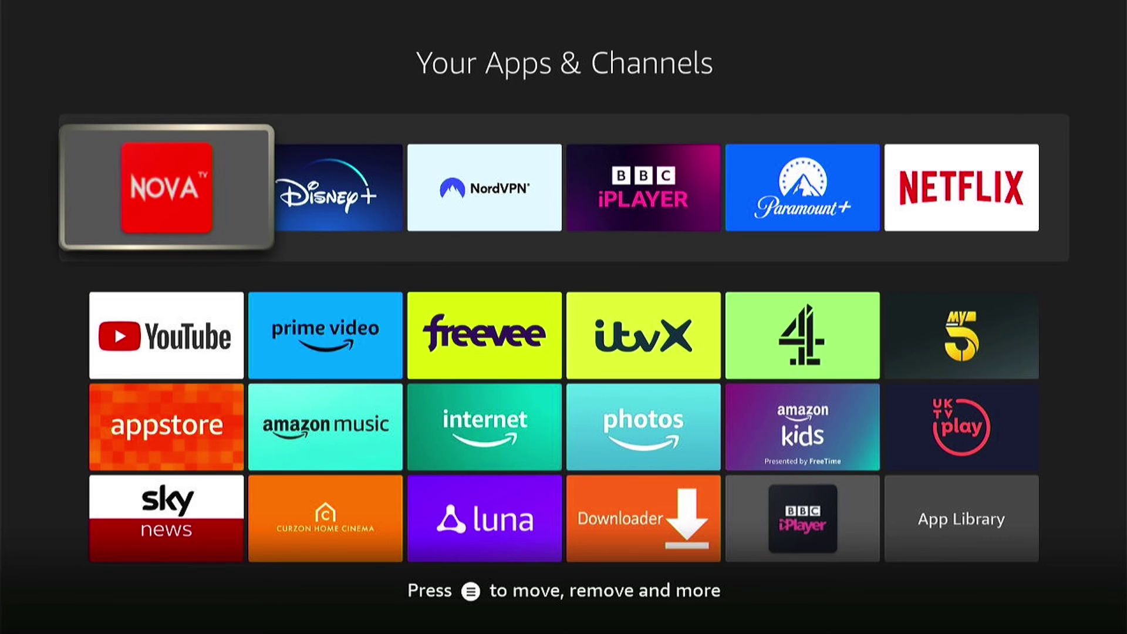
Step: Uninstall NovaTV from its menu, confirming 'Are you sure?' and the system prompt
key(Menu)
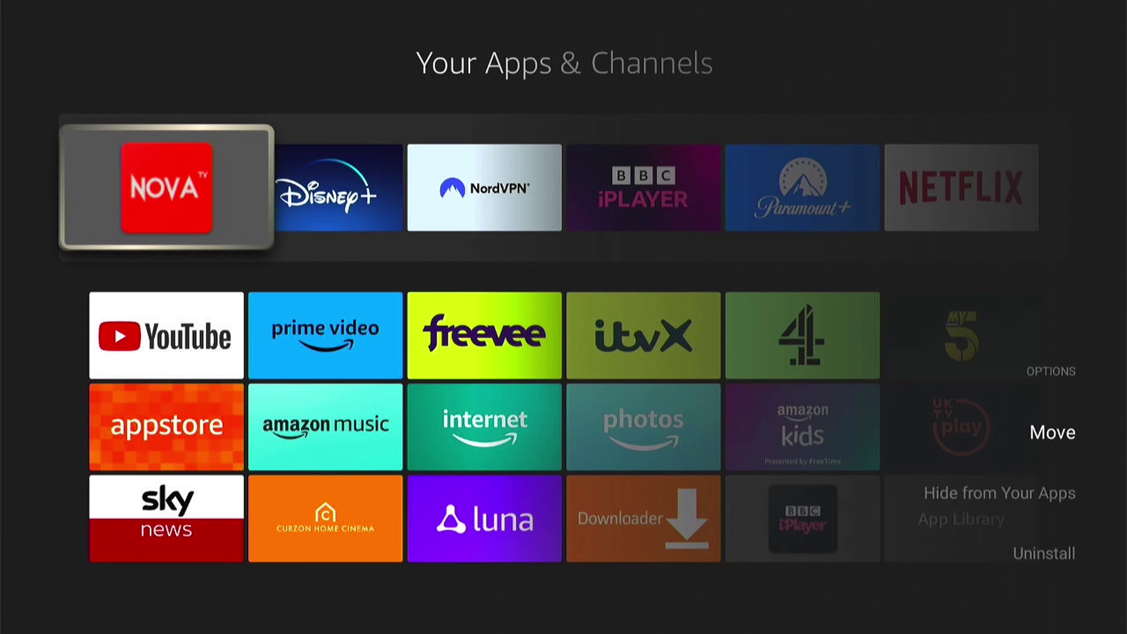
key(Down)
key(Down)
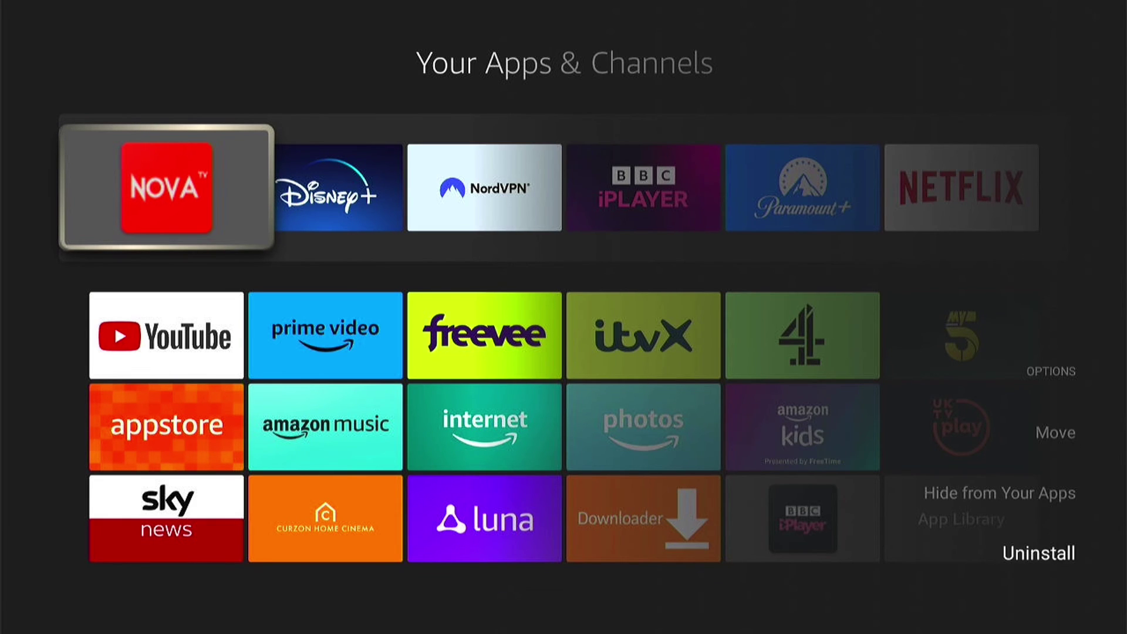
key(Return)
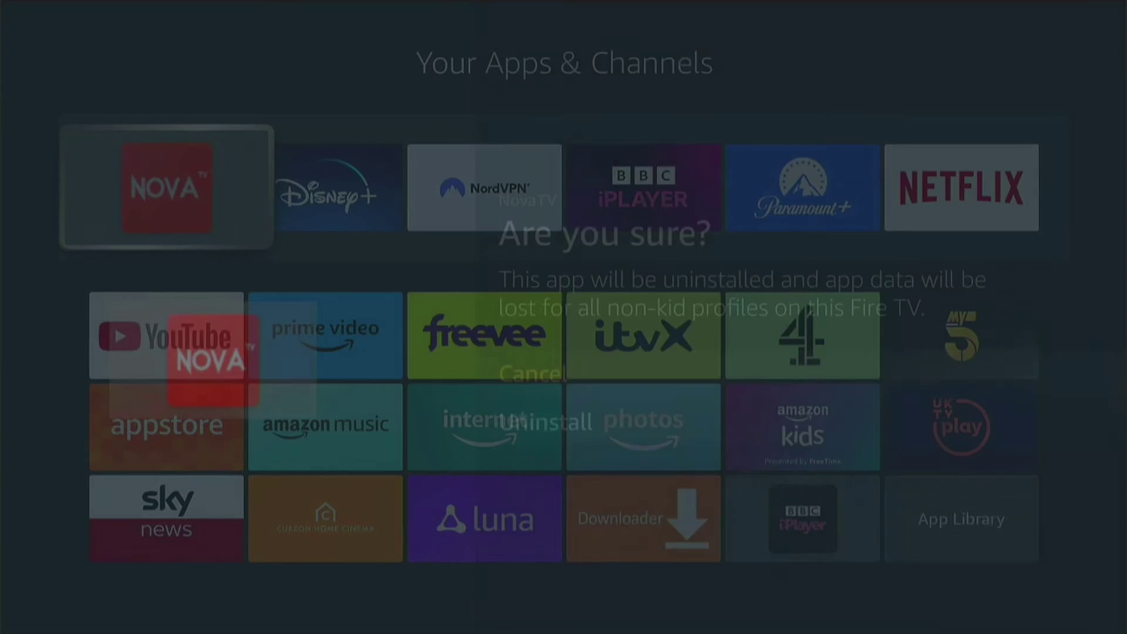
key(Down)
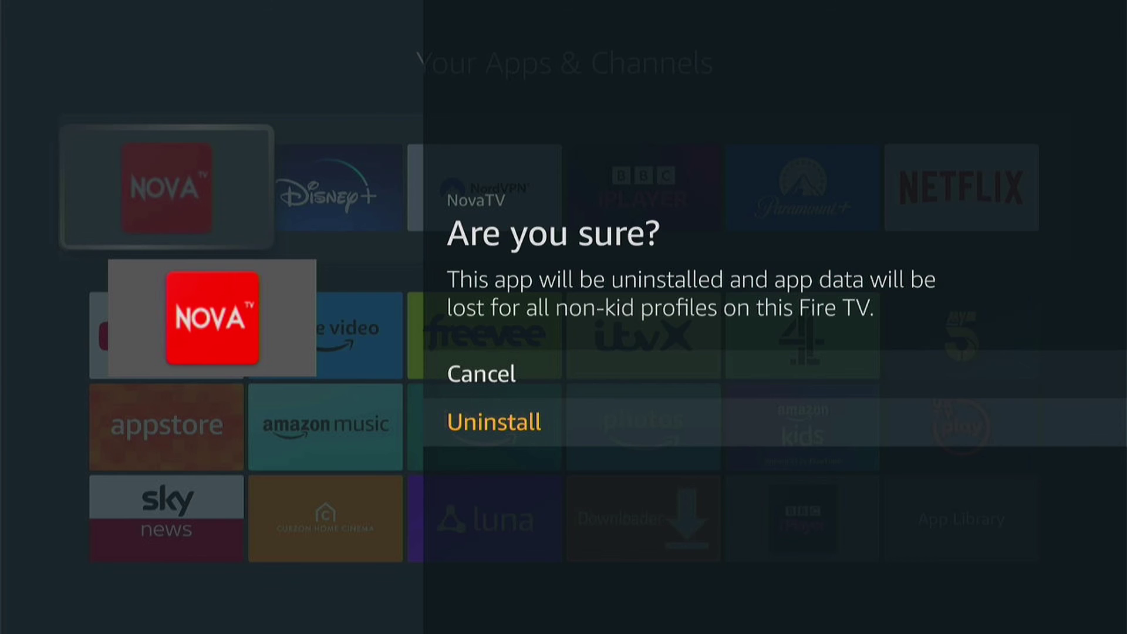
key(Return)
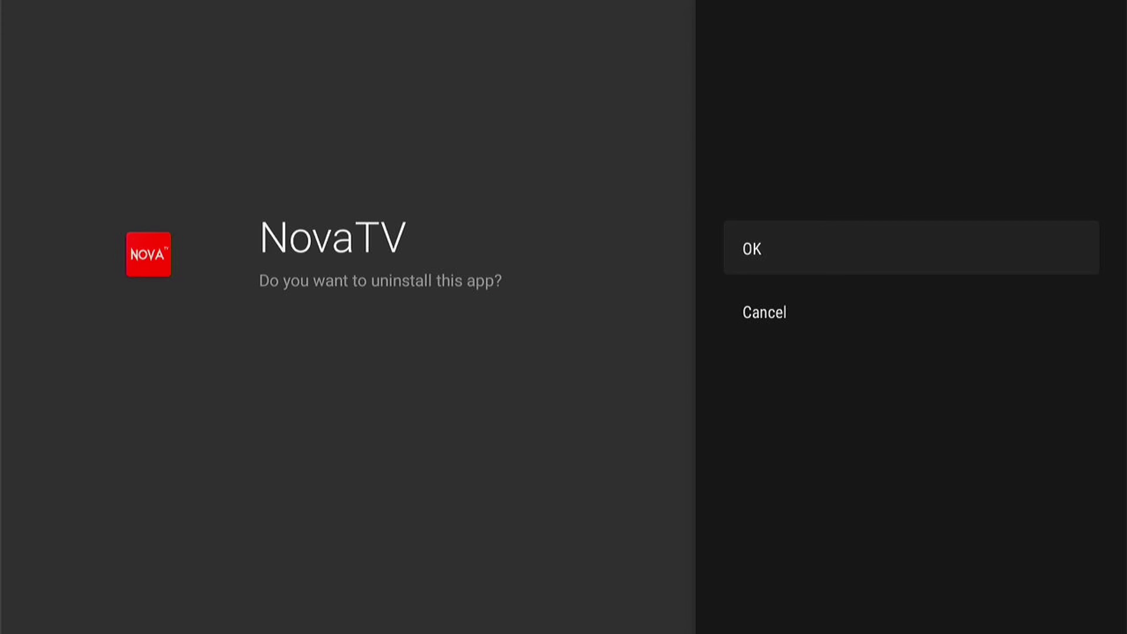
key(Return)
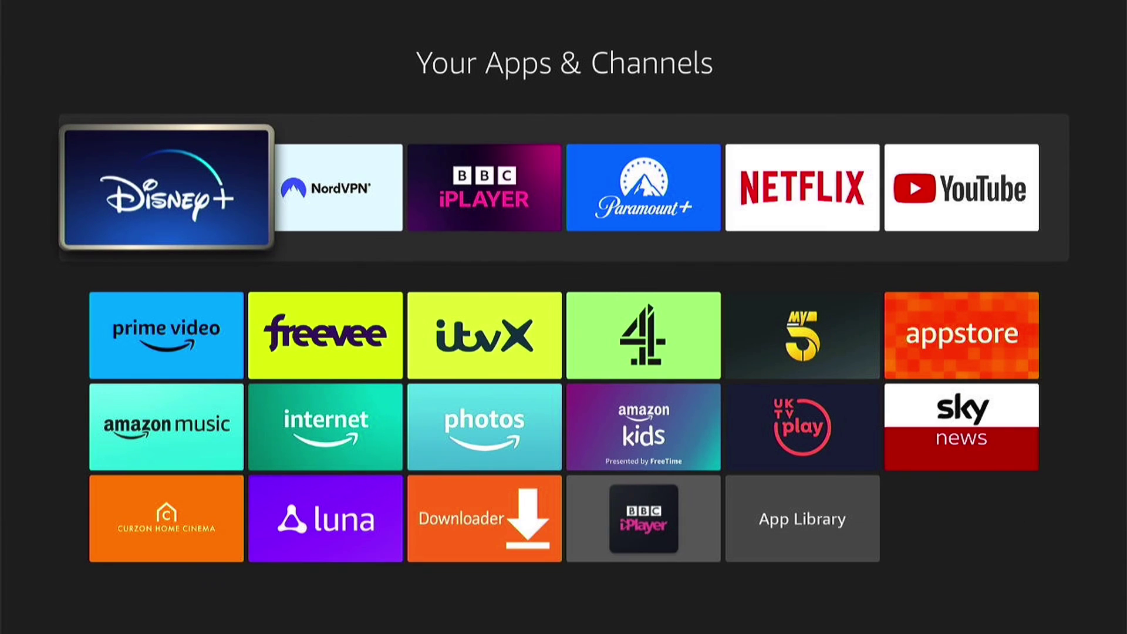
Step: Back on Home, browse Live and My Stuff; the apps row now starts with Disney+
key(Escape)
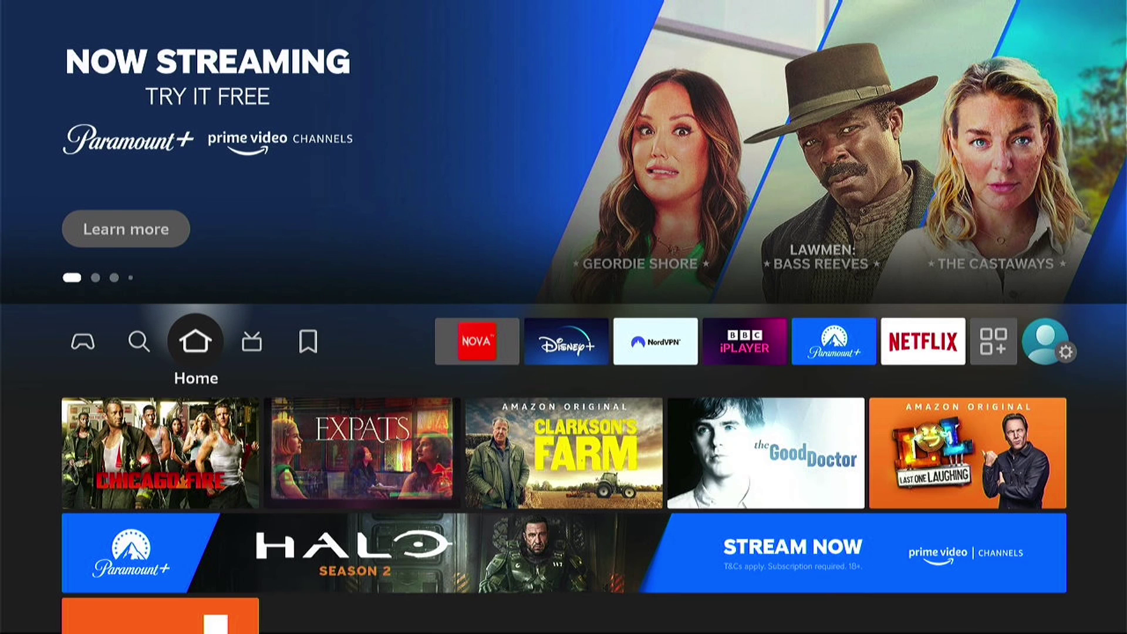
key(Right)
key(Right)
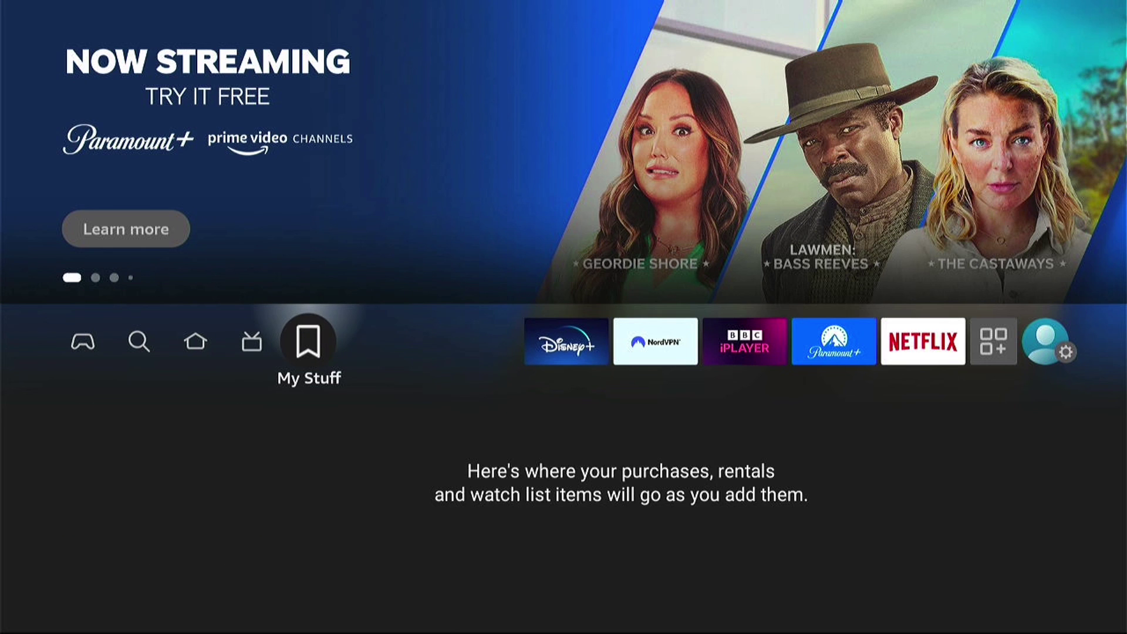
key(Left)
key(Left)
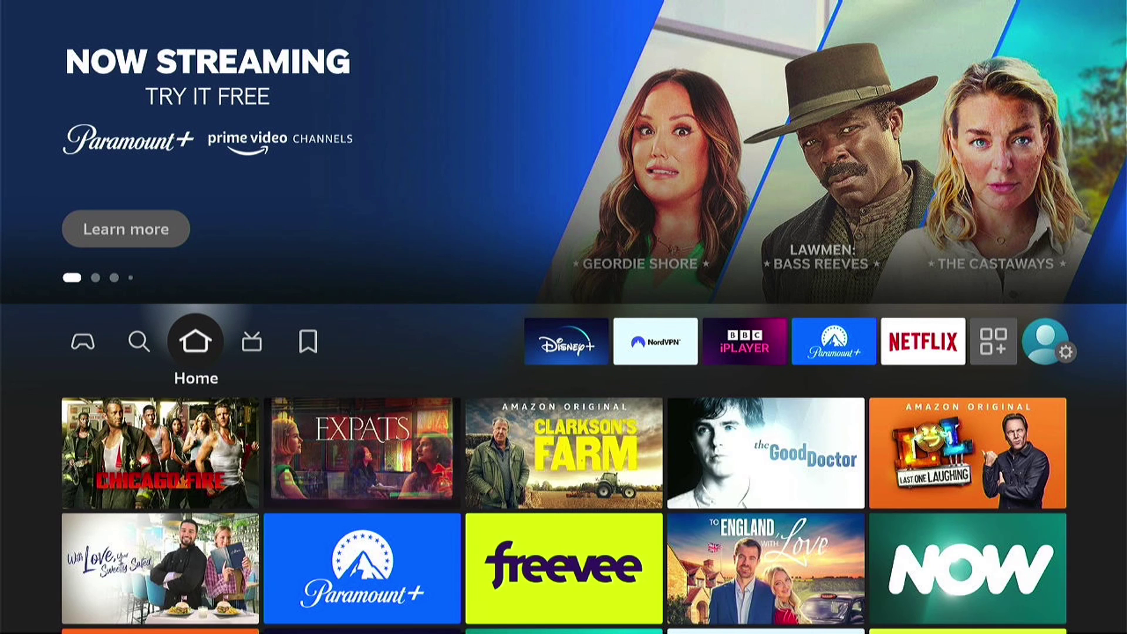